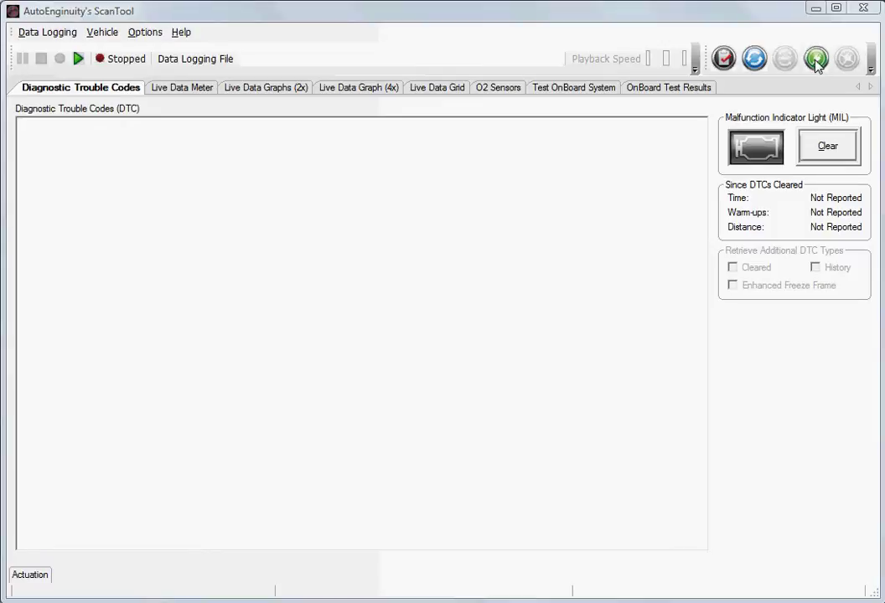
- Connect to the vehicle by its VIN using the Enhanced Powertrain CAN system, and retrieve trouble codes from all supported systems
left_click(814, 59)
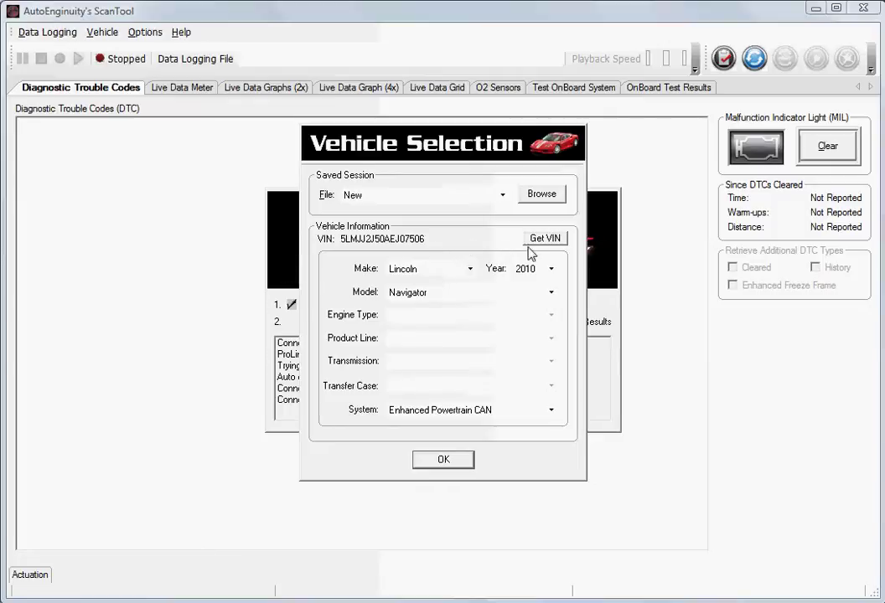
left_click(529, 243)
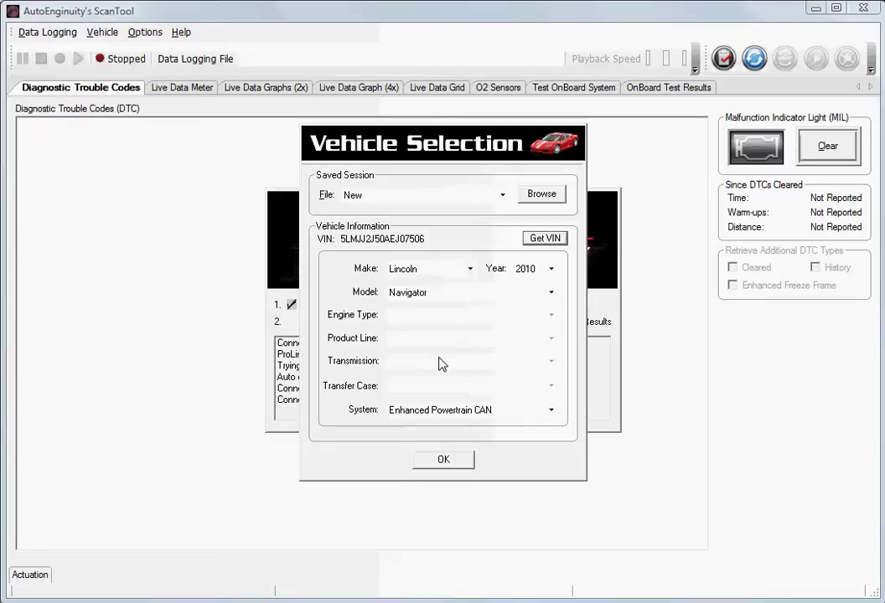
left_click(436, 413)
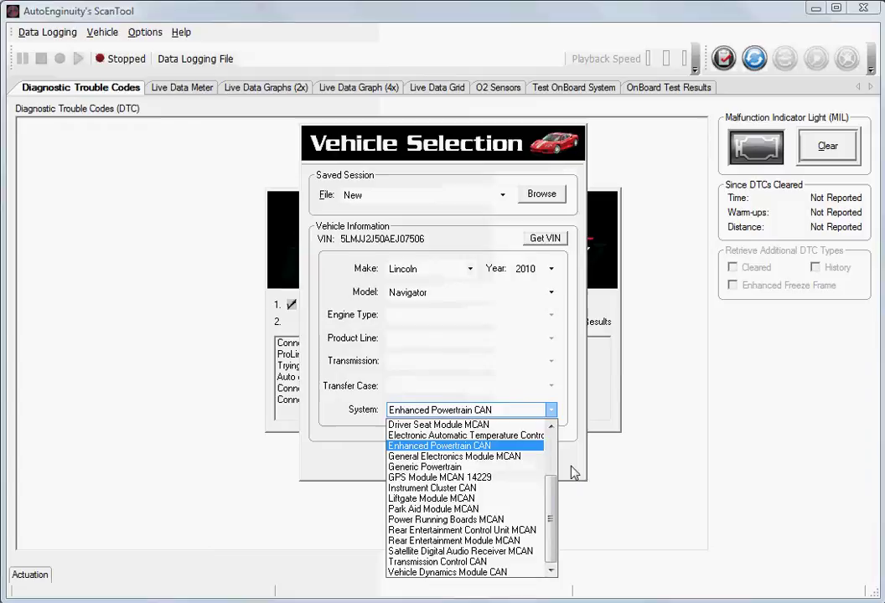
left_click_drag(551, 504, 554, 450)
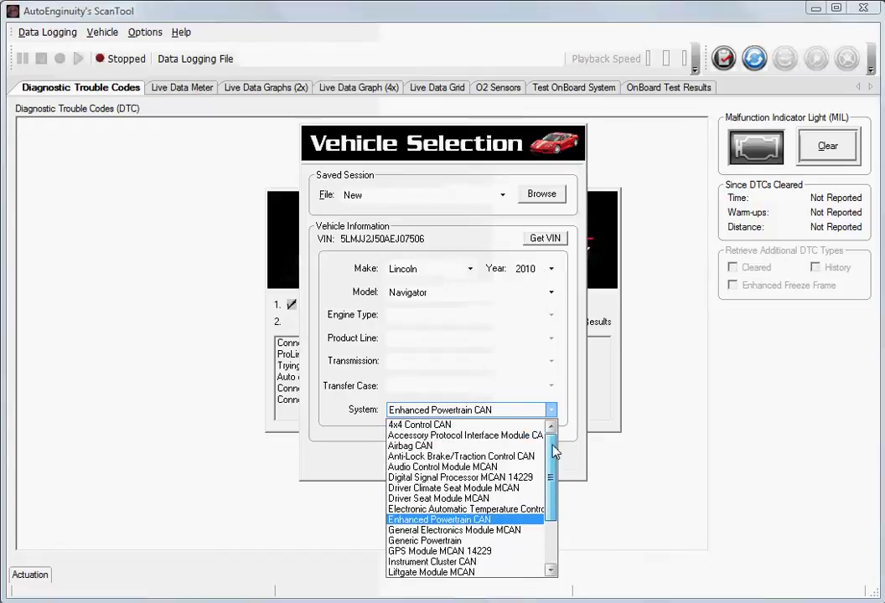
left_click(520, 523)
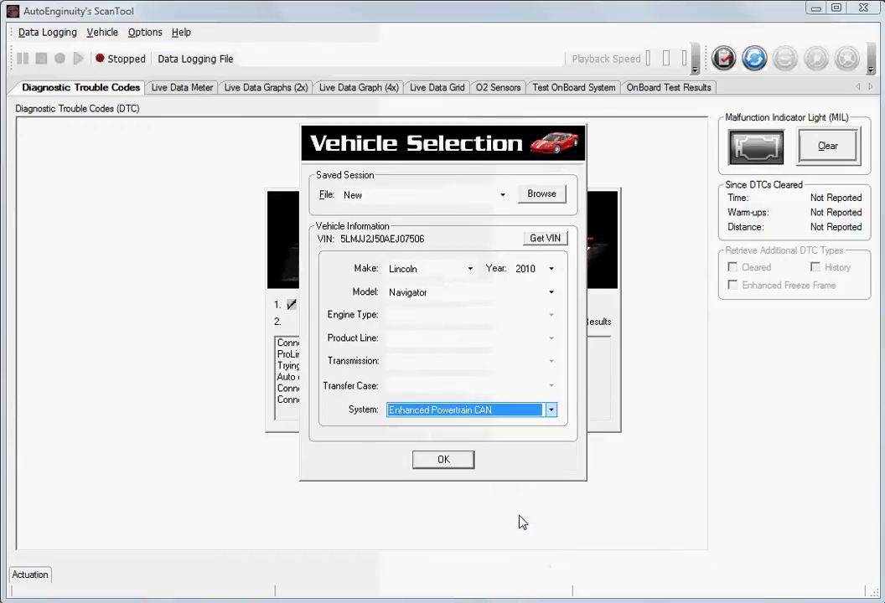
left_click(444, 461)
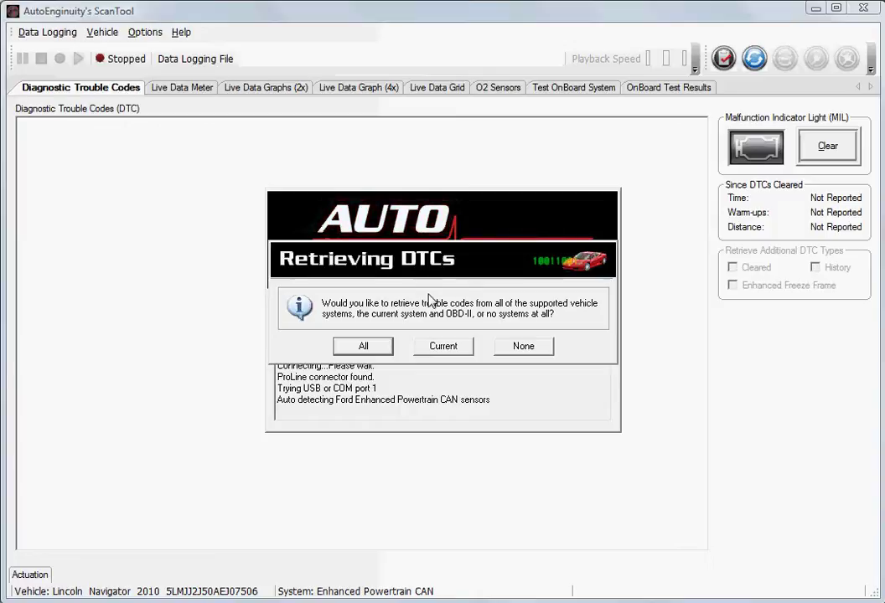
left_click(364, 346)
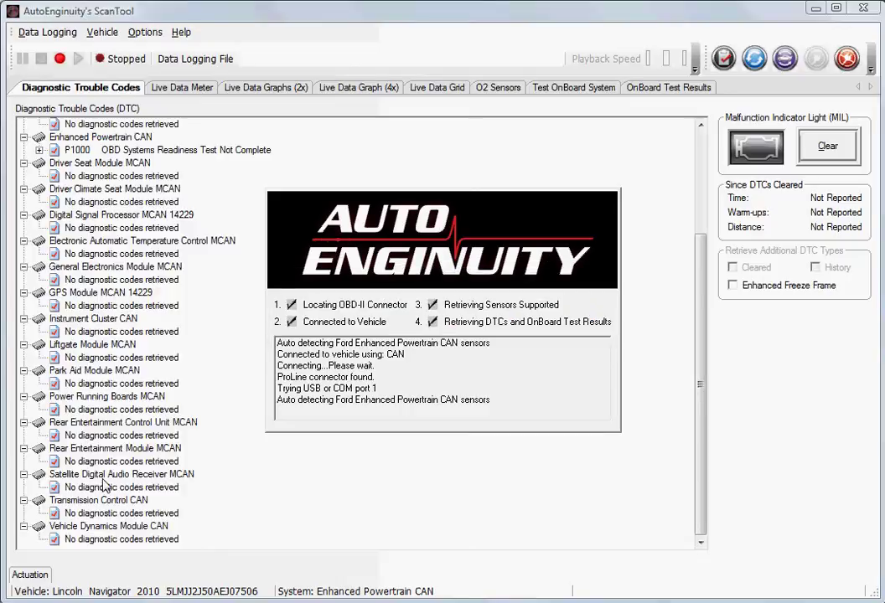
- Inspect the details of trouble codes P0113 and P1000, and review the clear/reset request without clearing any system
left_click_drag(706, 425, 689, 280)
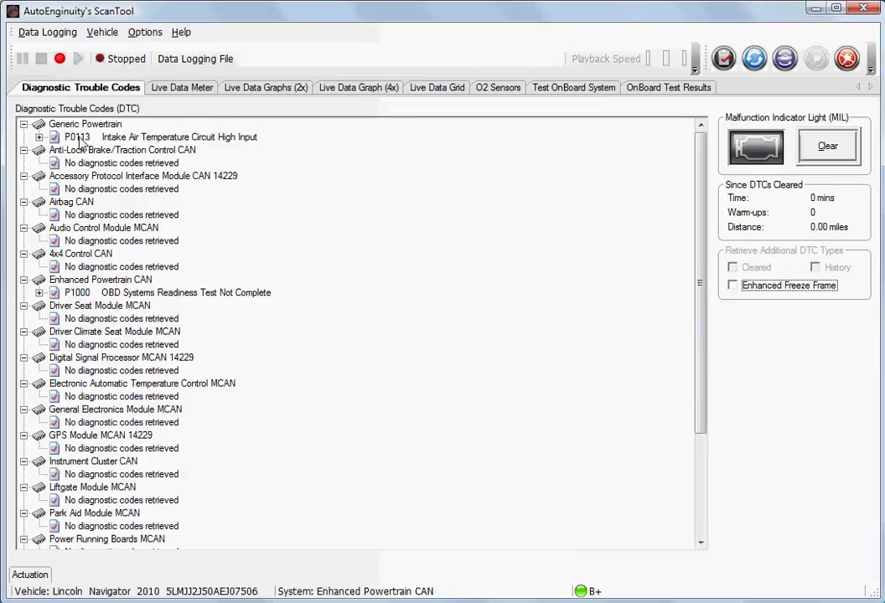
left_click(39, 137)
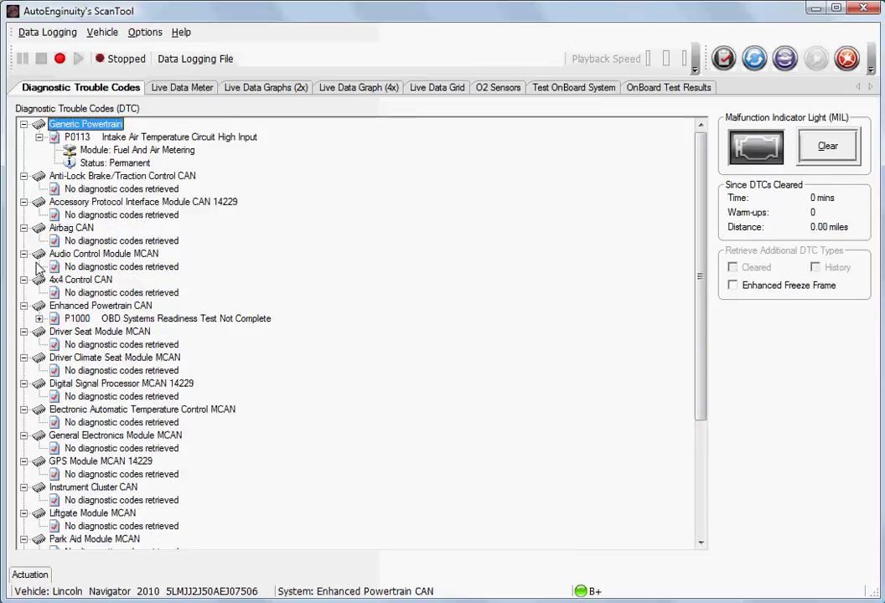
left_click(39, 319)
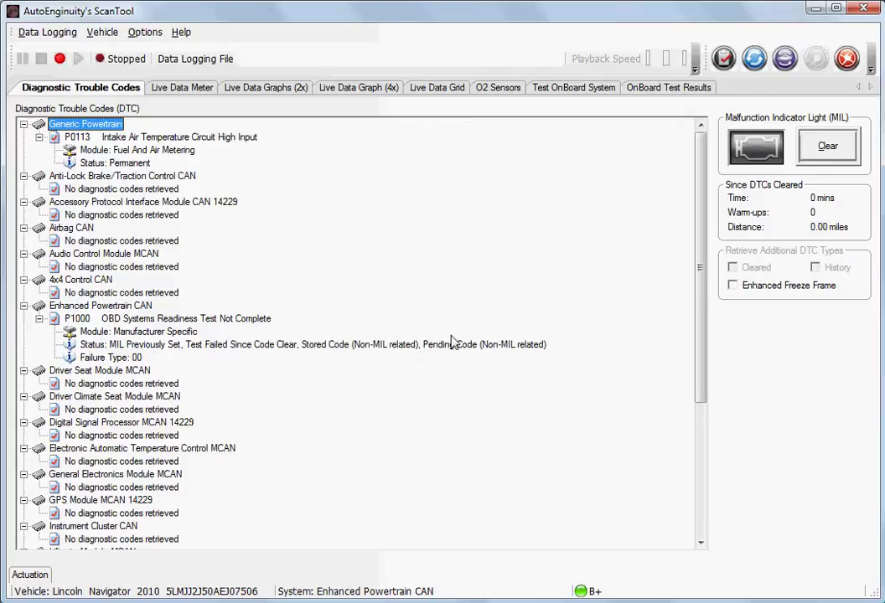
scroll(690, 417, "down", 4)
left_click_drag(690, 417, 693, 265)
left_click(827, 146)
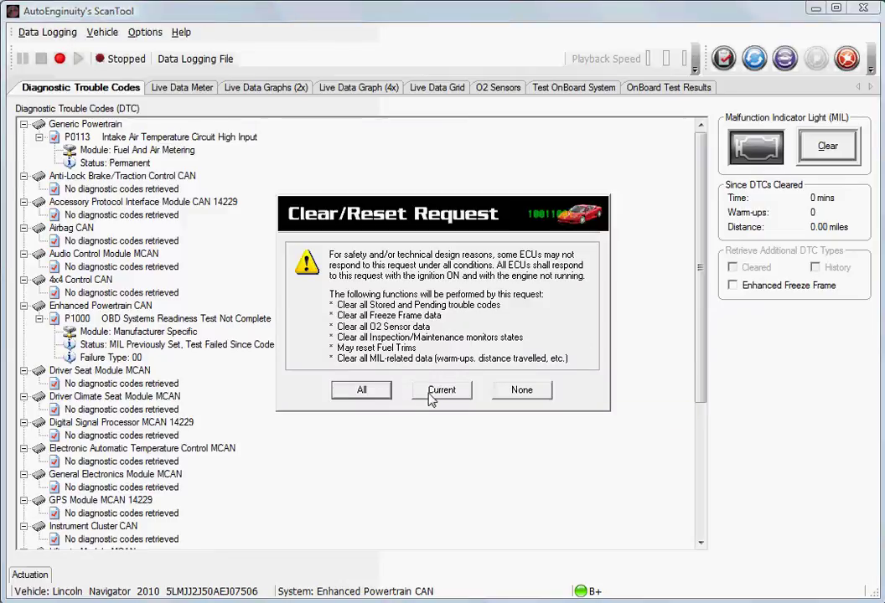
left_click(520, 391)
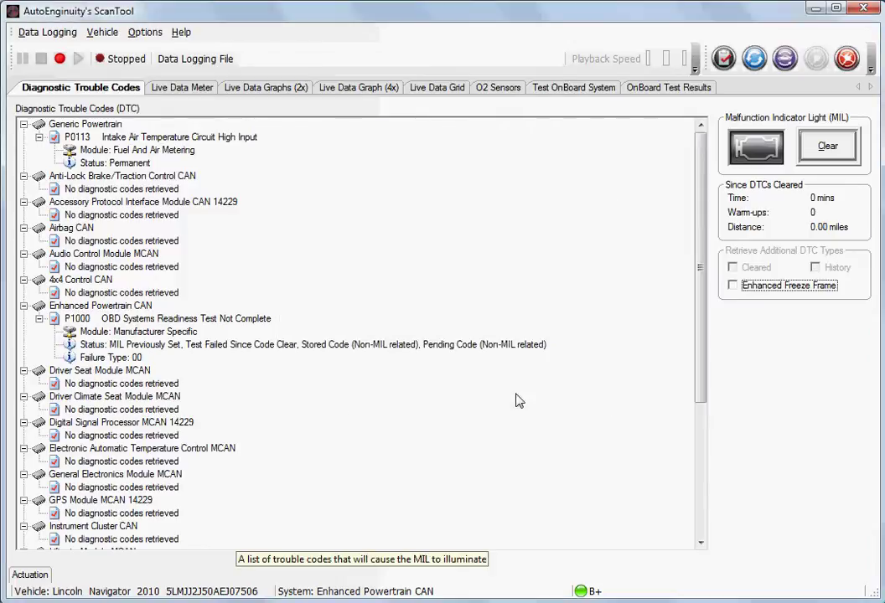
- Add all available sensors to the live data grid and enlarge the readings area
left_click(436, 89)
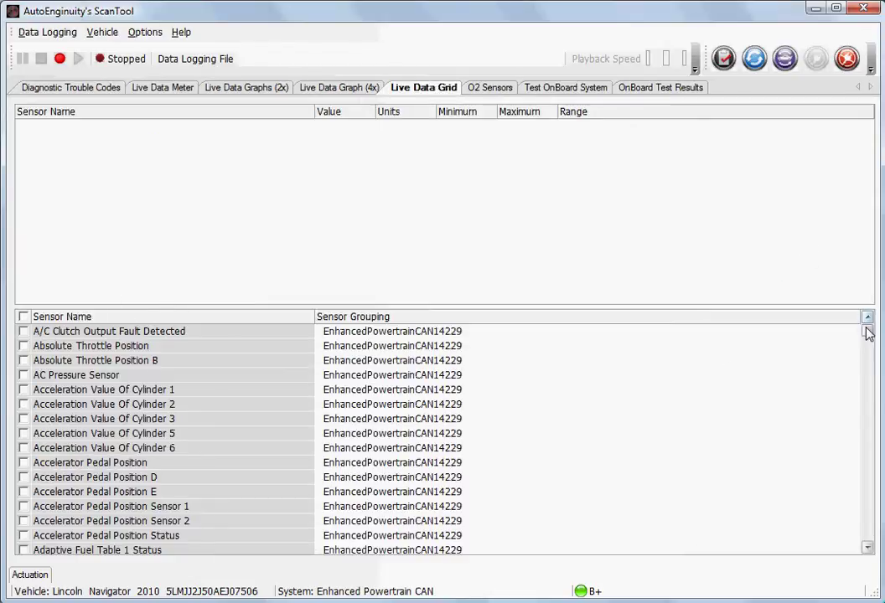
left_click_drag(867, 328, 859, 290)
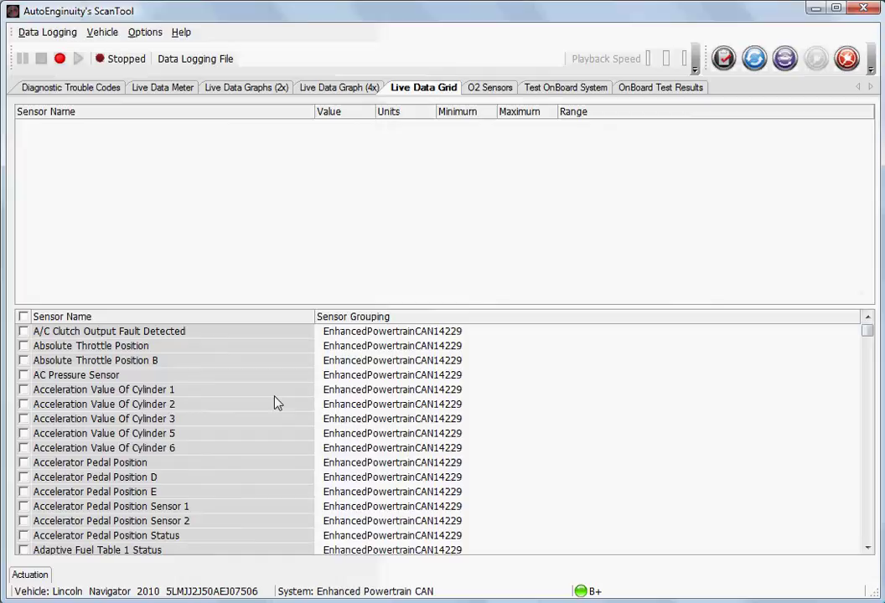
left_click(22, 316)
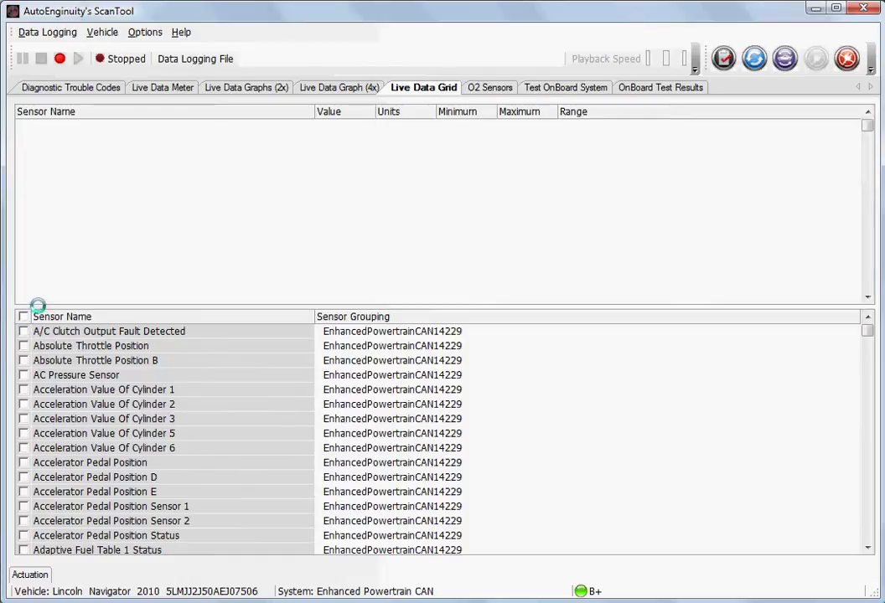
left_click_drag(96, 525, 159, 563)
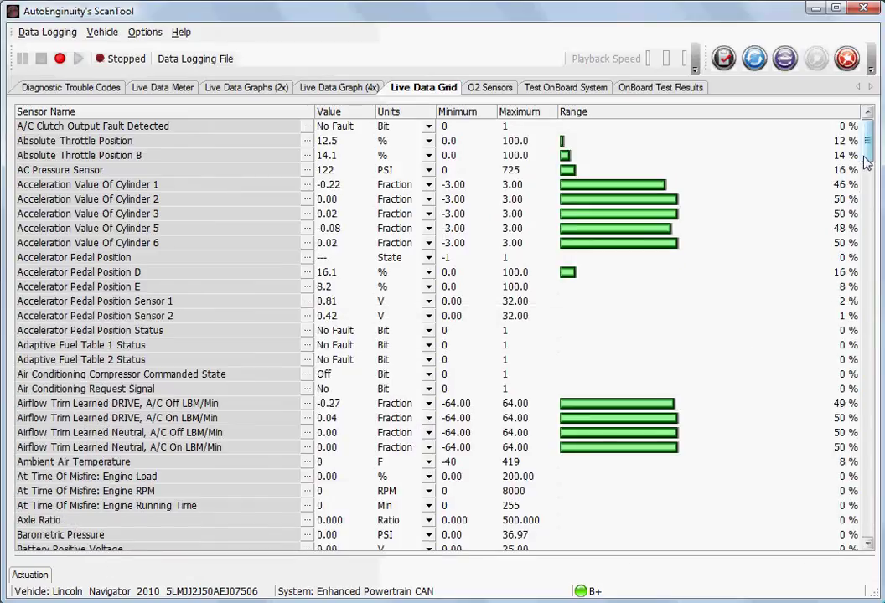
mouse_move(868, 160)
left_mouse_down()
mouse_move(867, 188)
mouse_move(868, 138)
left_mouse_up()
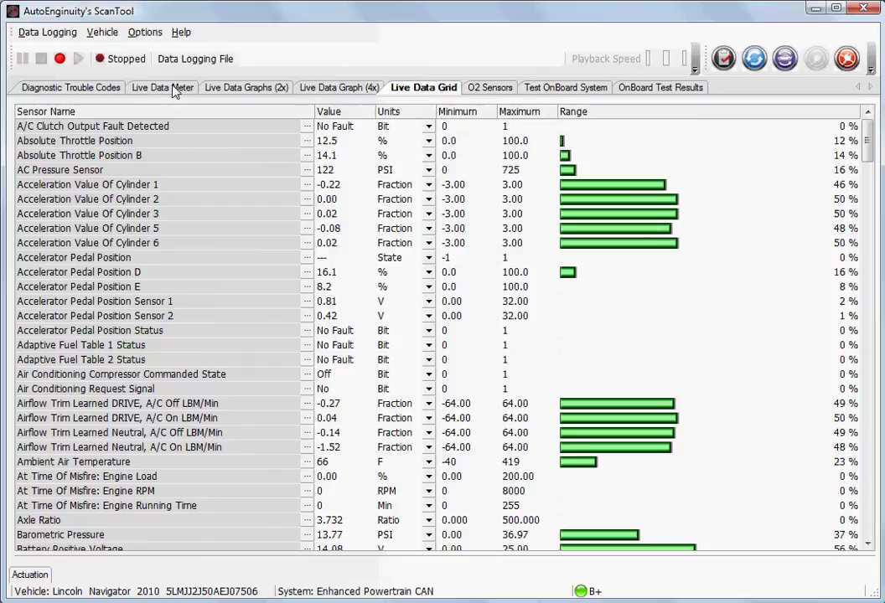
- View the sensors as live meters and as two live data graphs, and return to the live data grid
left_click(149, 87)
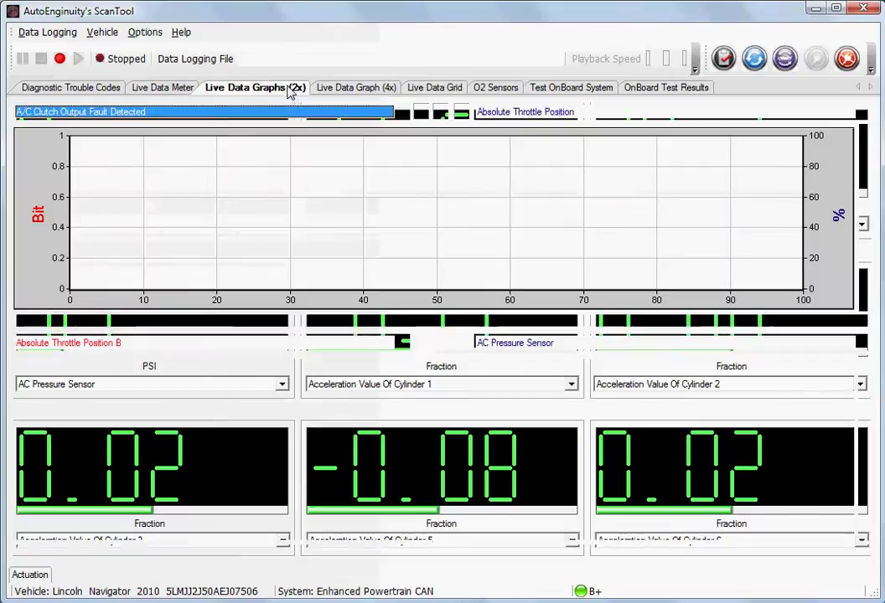
left_click(277, 87)
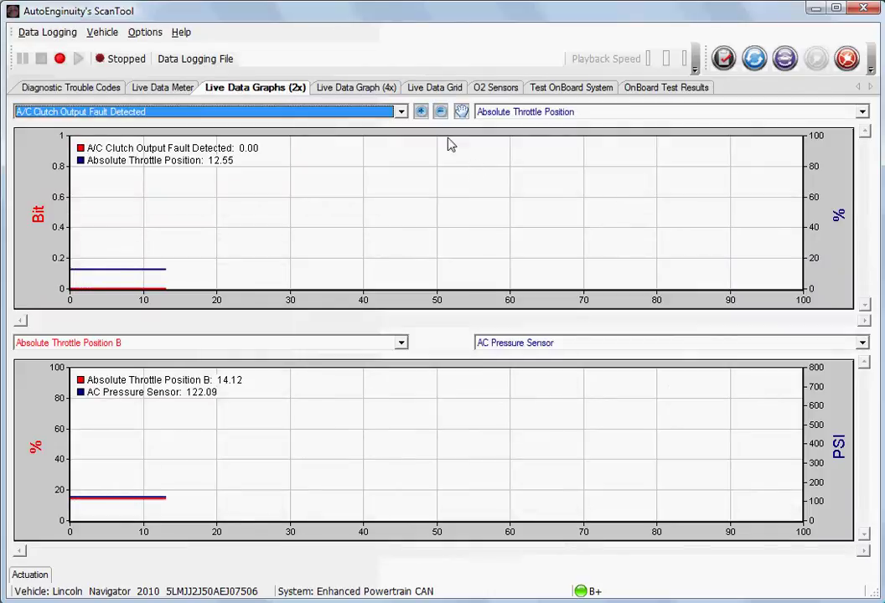
left_click(431, 88)
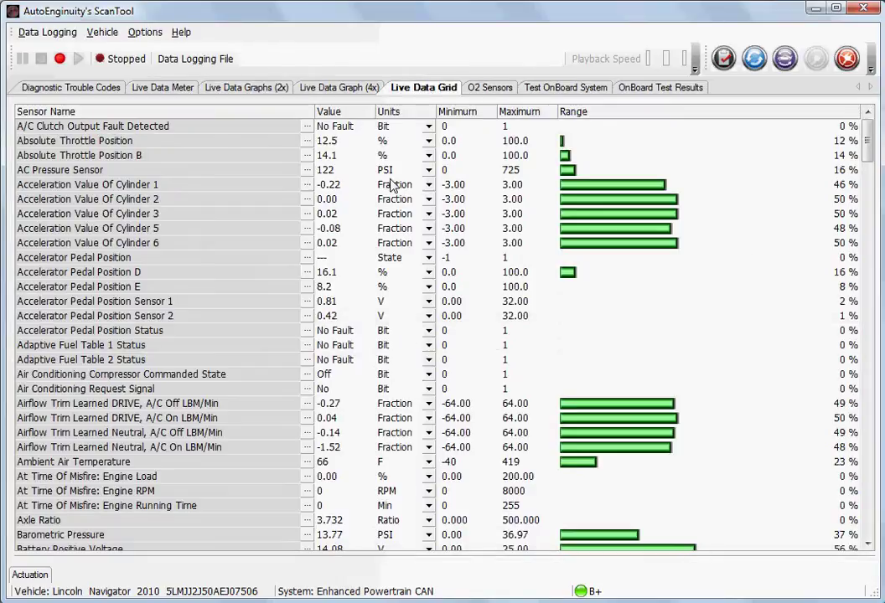
- Remove all sensors from the live data grid and bring the sensor selection list back into view
right_click(198, 262)
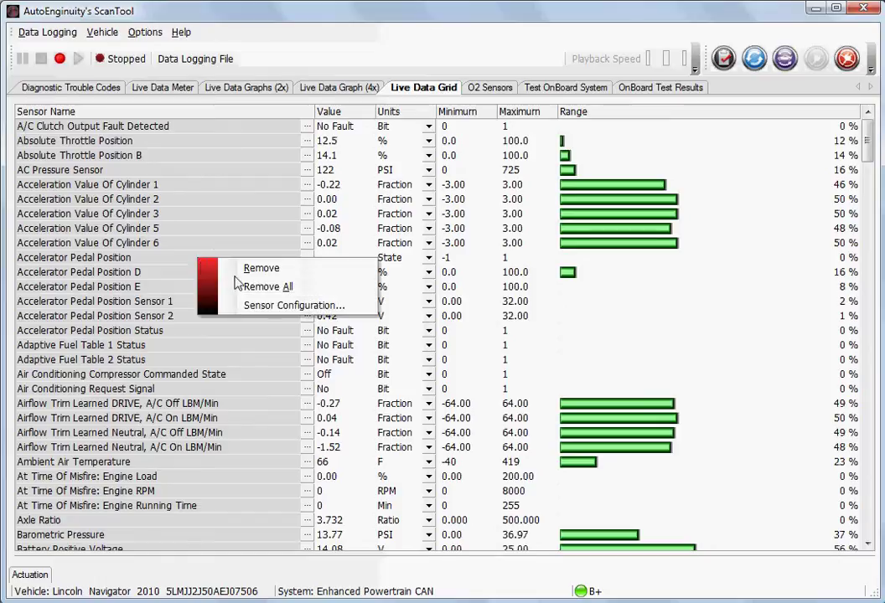
left_click(242, 288)
left_click_drag(134, 552, 114, 365)
- Add the Engine Revolutions Per Minute sensor to the live data grid
left_click(103, 405)
key("Down")
key("Down")
key("Down")
key("Down")
key("Down")
key("Down")
key("Down")
key("Down")
key("Down")
key("Down")
key("Down")
key("Down")
key("Down")
key("Down")
key("Down")
key("Down")
key("Down")
key("Down")
key("Down")
key("Down")
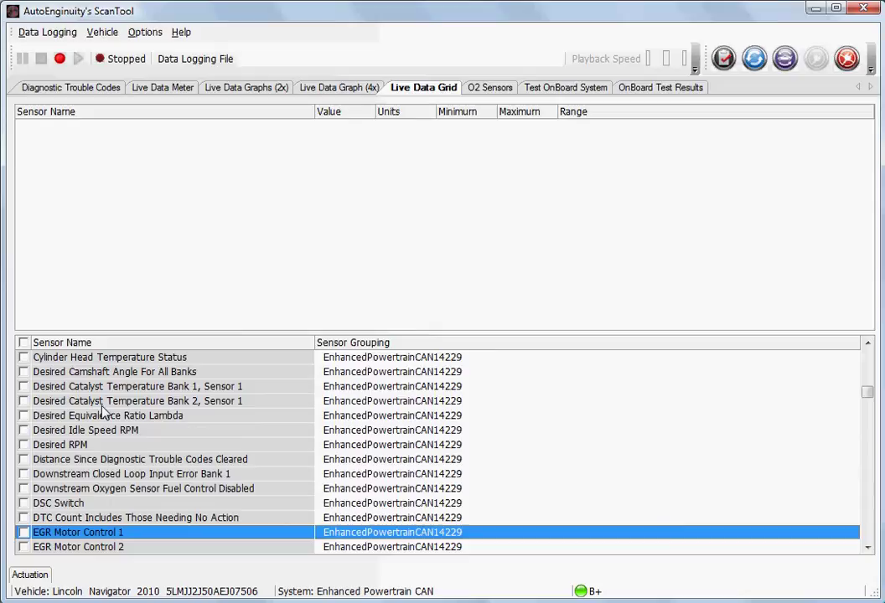
key("Down")
key("Down")
key("Down")
key("Down")
key("Down")
key("Down")
key("Down")
key("Down")
key("Down")
key("Down")
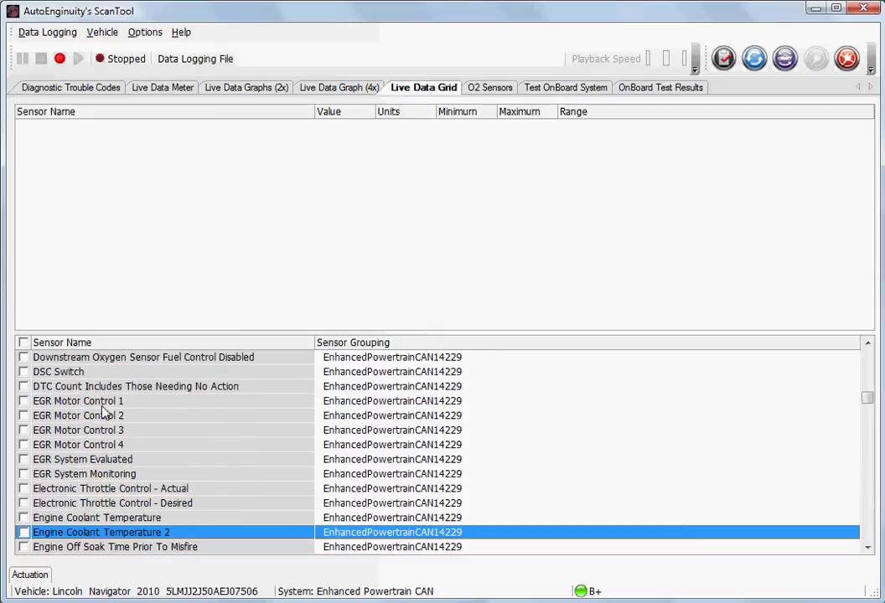
key("Down")
key("Down")
key("Down")
key("Up")
key("Up")
key("Up")
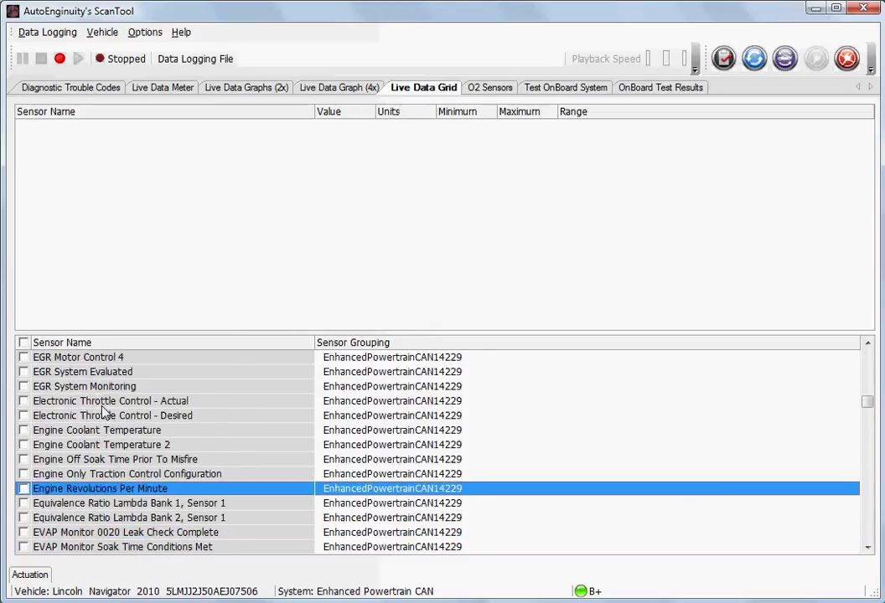
left_click(23, 489)
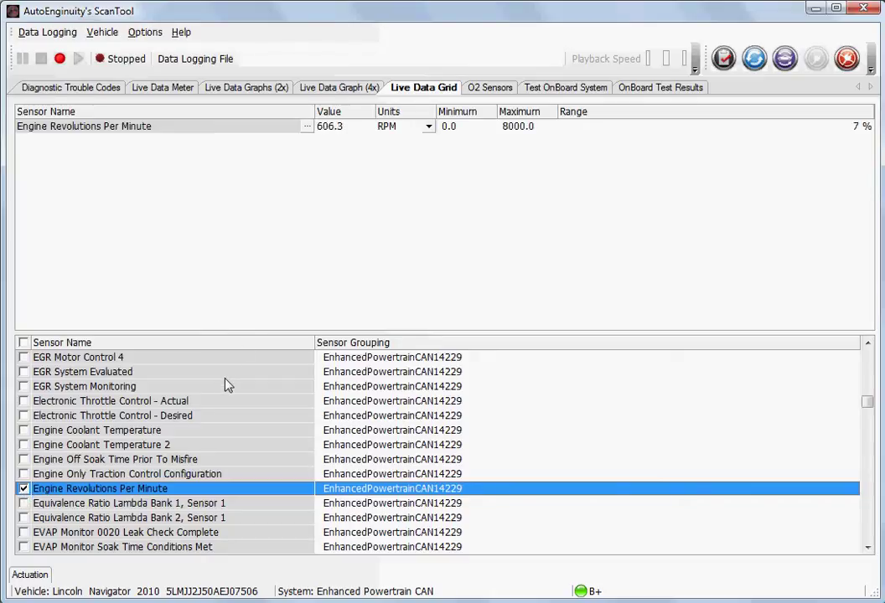
- Add the Barometric Pressure sensor to the live data grid and set its units to kPa
left_click(217, 406)
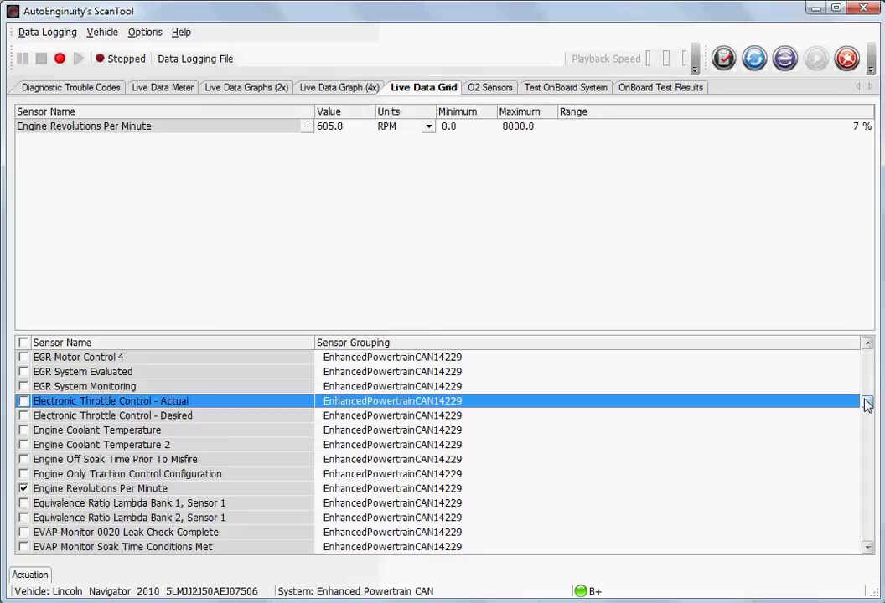
left_click_drag(865, 403, 867, 379)
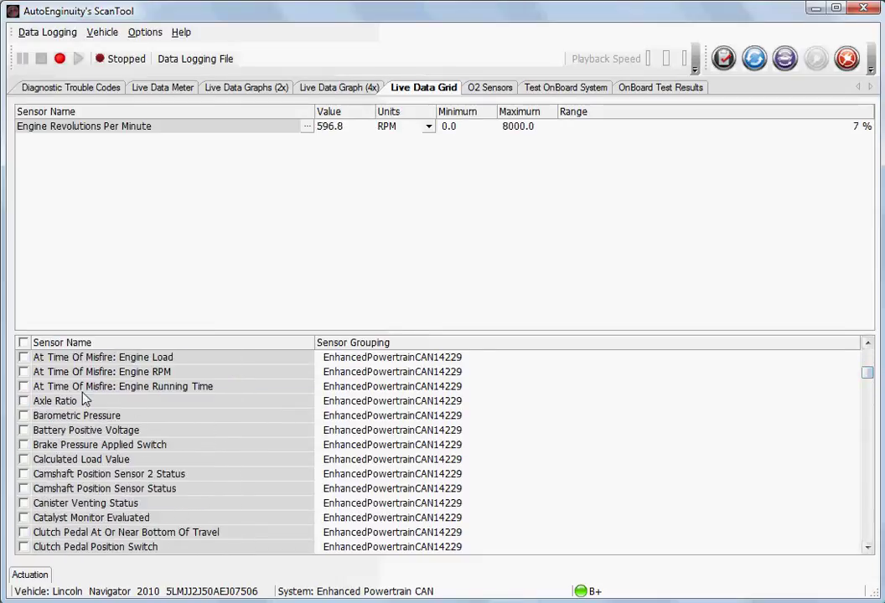
left_click(23, 416)
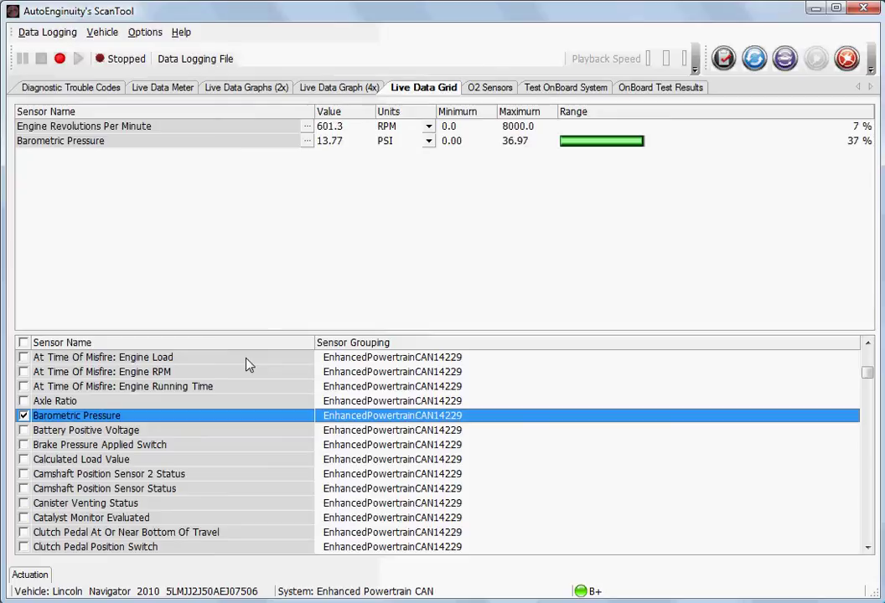
left_click(428, 141)
left_click(428, 141)
left_click(427, 170)
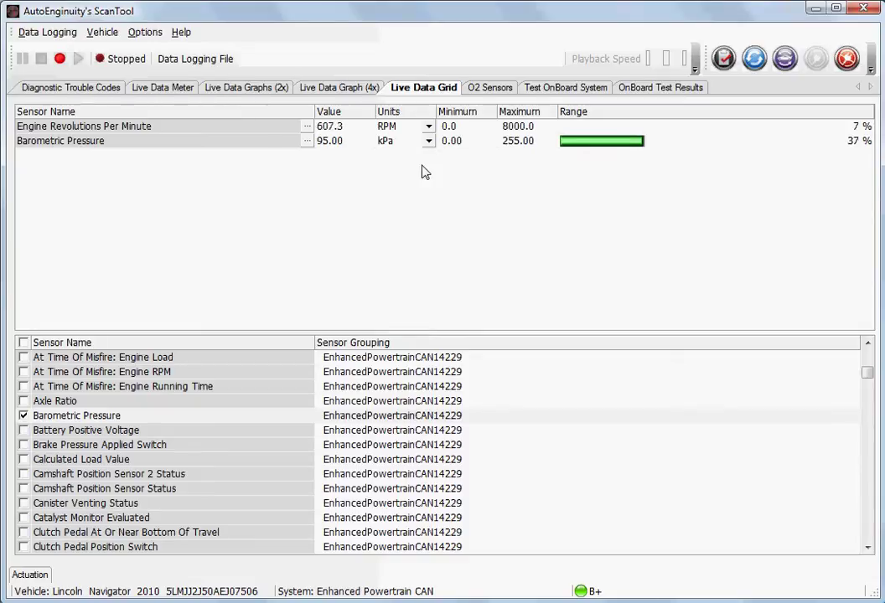
- Set the maximum value of the Engine Revolutions Per Minute sensor to 1000
left_click(306, 127)
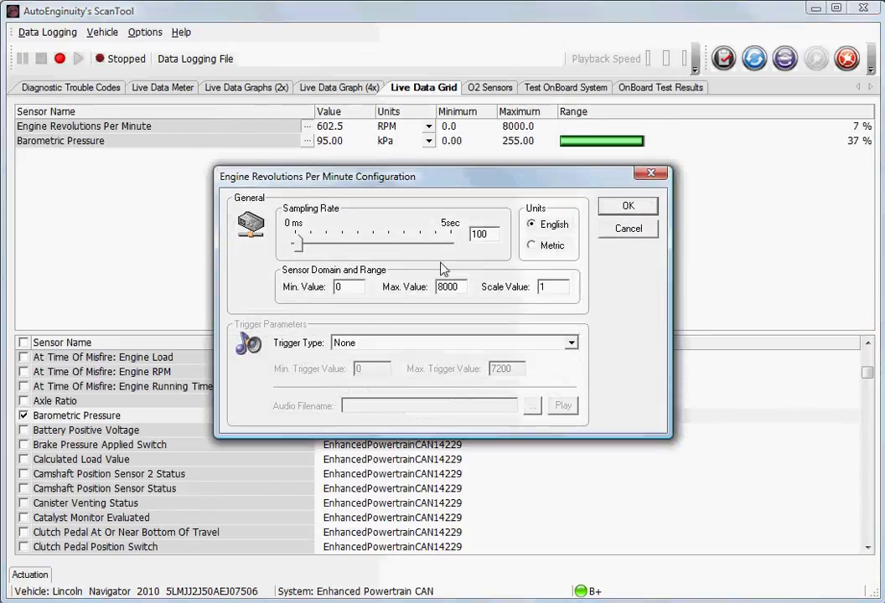
double_click(453, 287)
type("100")
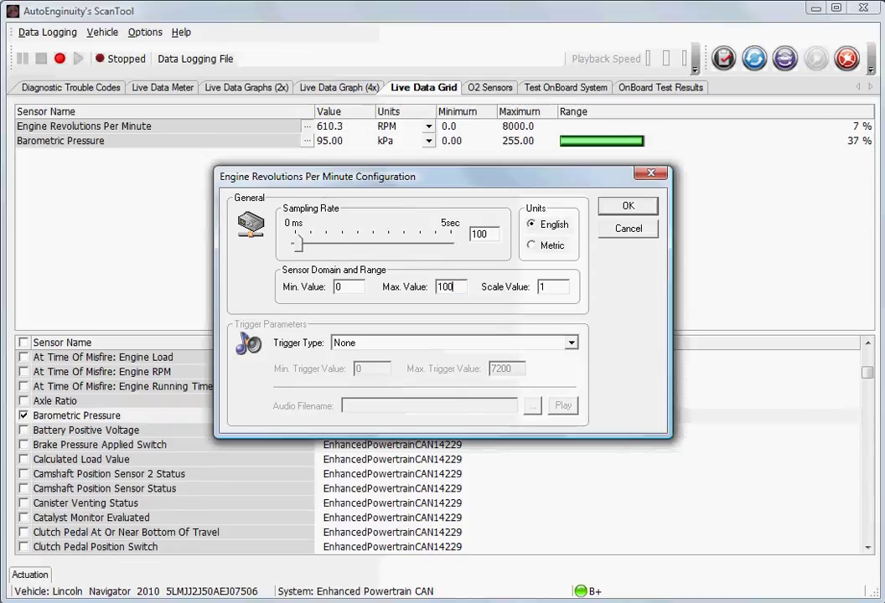
left_click(625, 208)
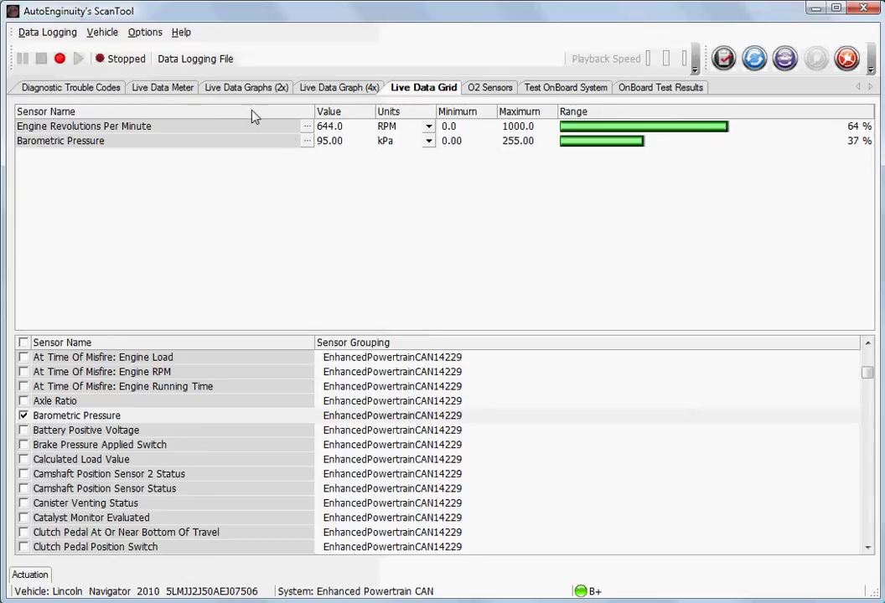
- View the selected engine speed and barometric pressure sensors as live meters, and return to the live data grid
left_click(179, 88)
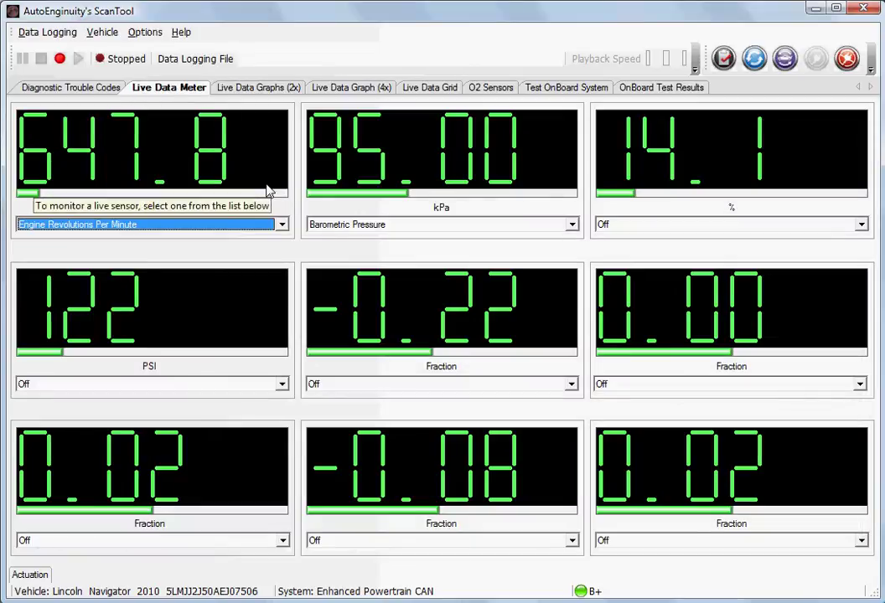
left_click(428, 91)
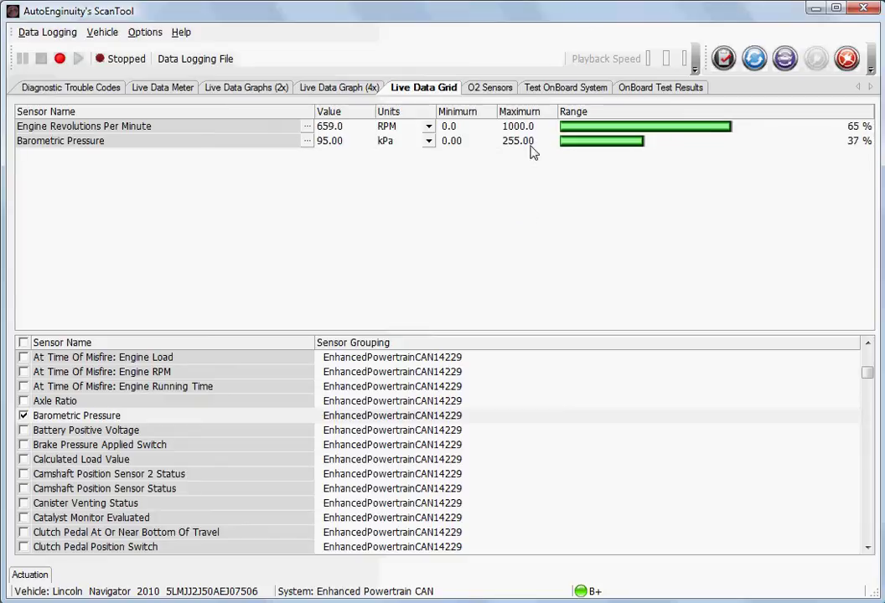
- Open the actuation command list, enlarge it to show all its commands, and detach it as a floating window
left_click(30, 575)
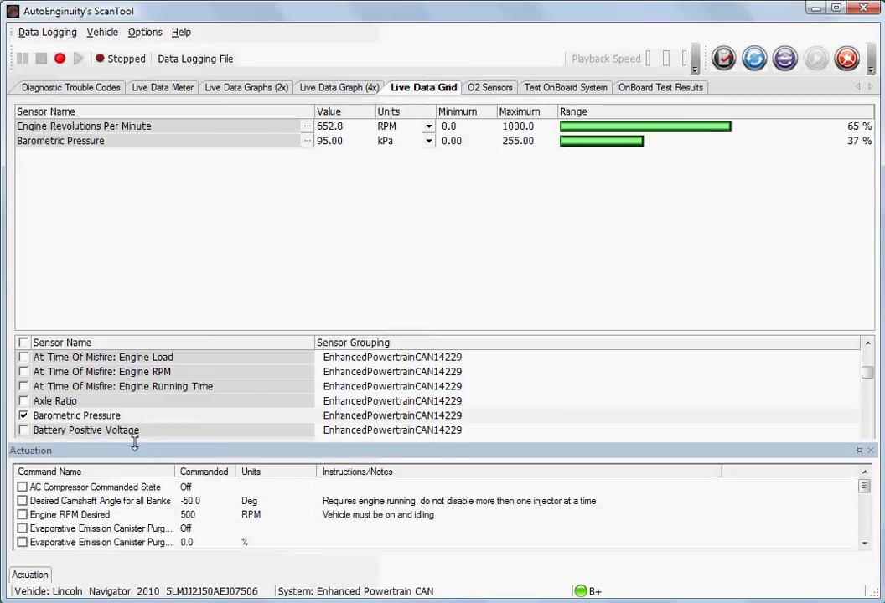
left_click_drag(134, 443, 148, 178)
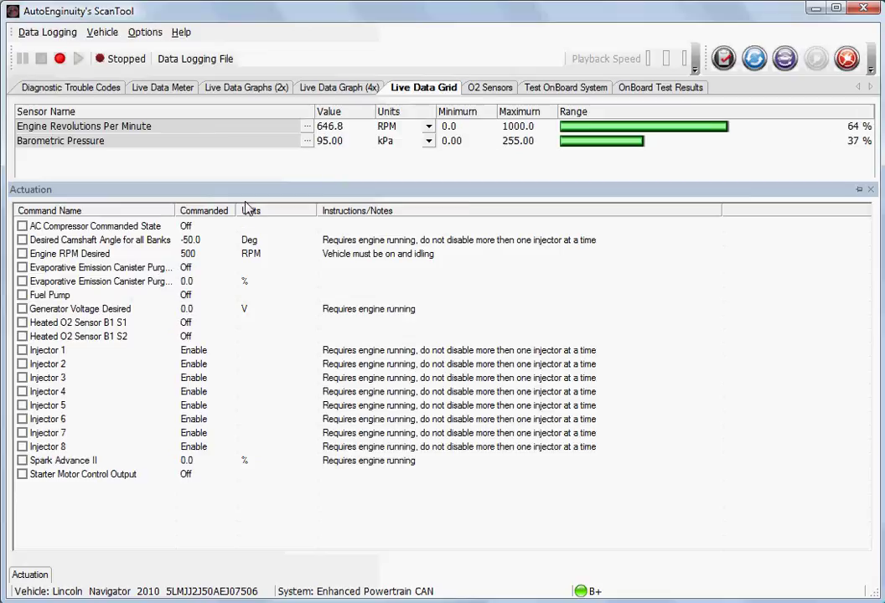
left_click(858, 190)
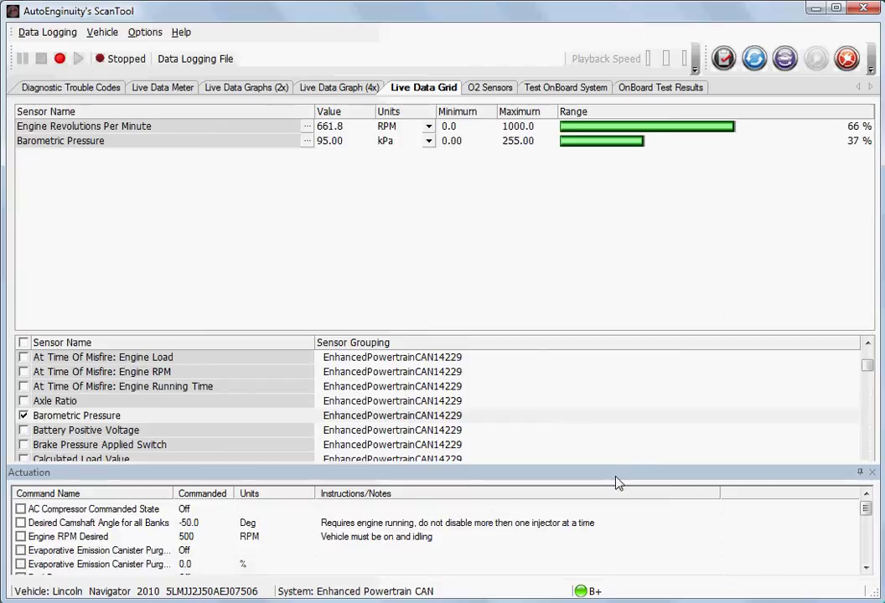
left_click_drag(616, 475, 205, 276)
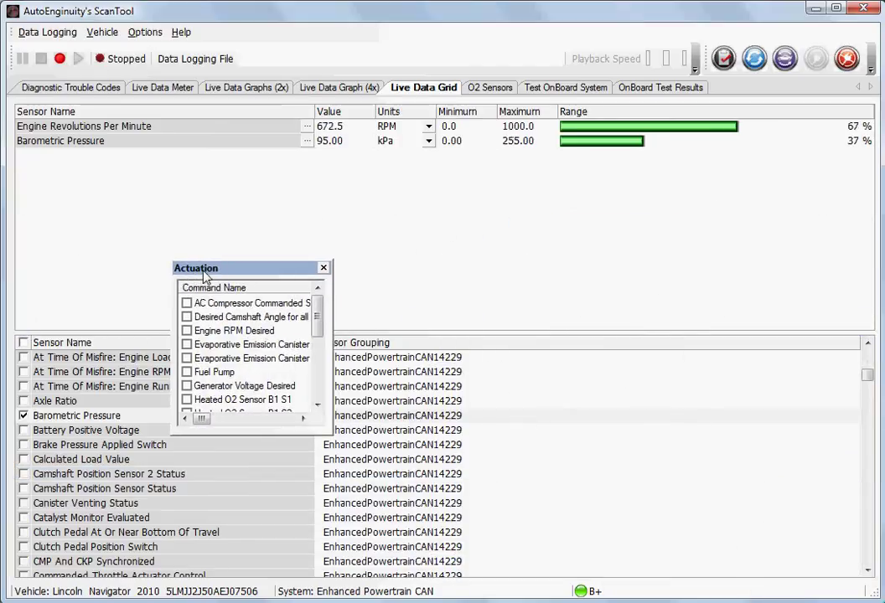
- Show the two-channel live data graphs and widen the floating actuation window to reveal its commanded values and instructions
left_click(186, 89)
left_click(251, 88)
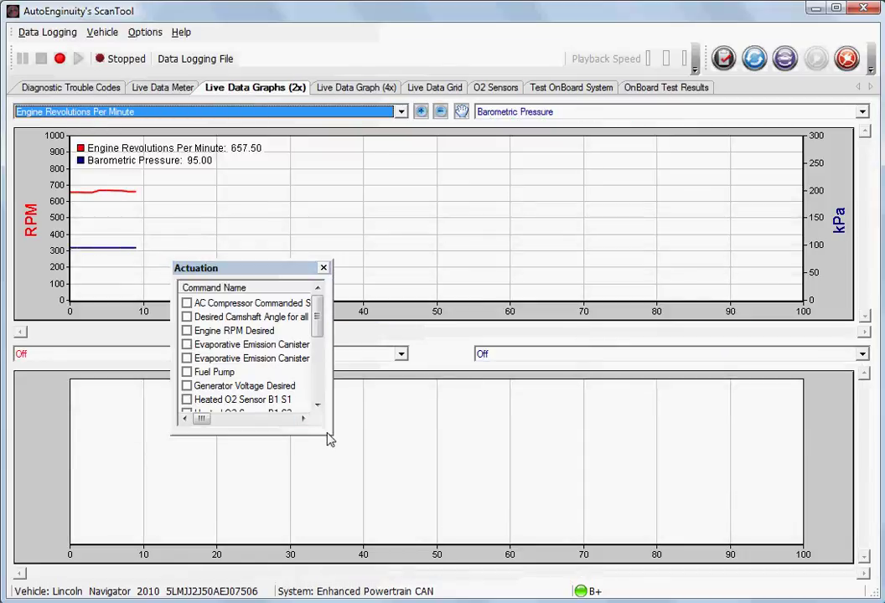
left_click_drag(331, 437, 788, 514)
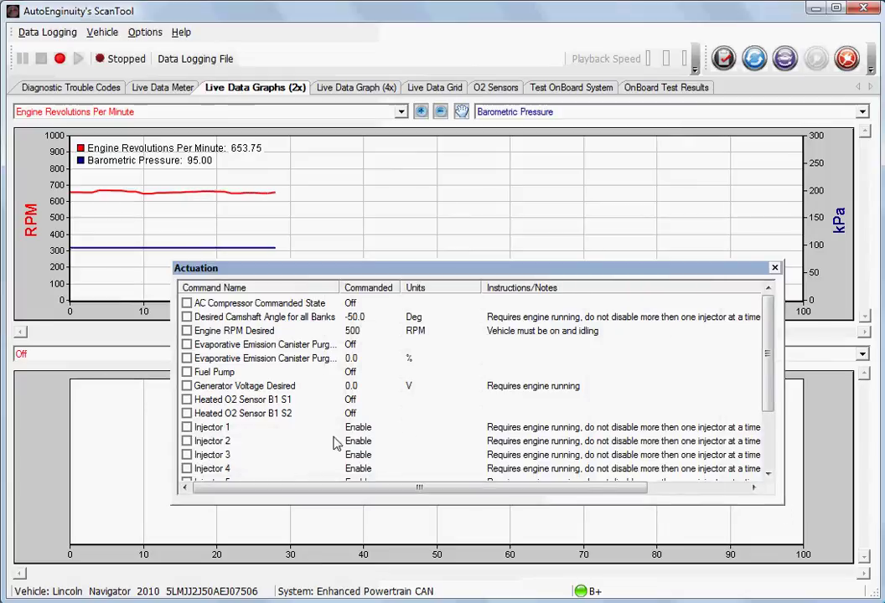
- Go to the onboard system tests and select the Power Balance test
left_click(104, 91)
left_click(573, 90)
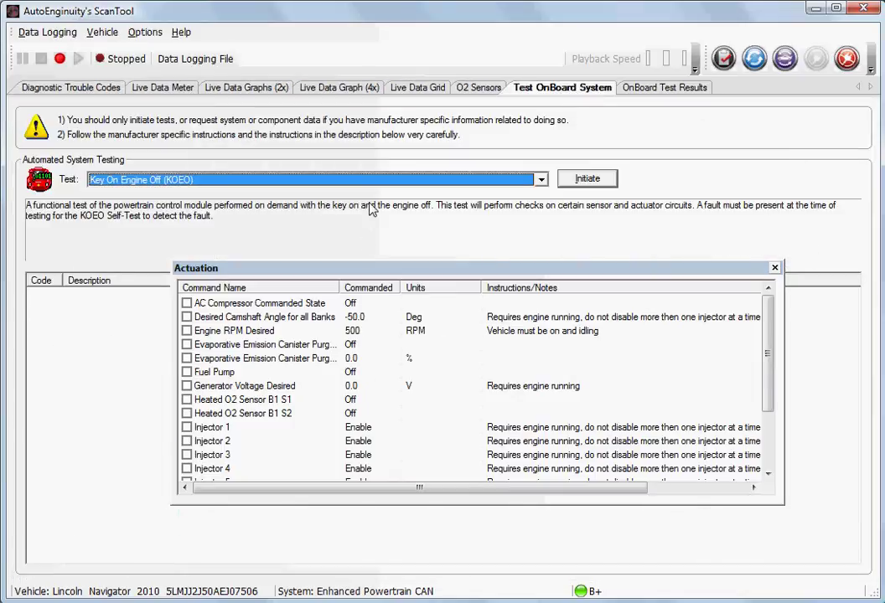
left_click(306, 179)
left_click(363, 220)
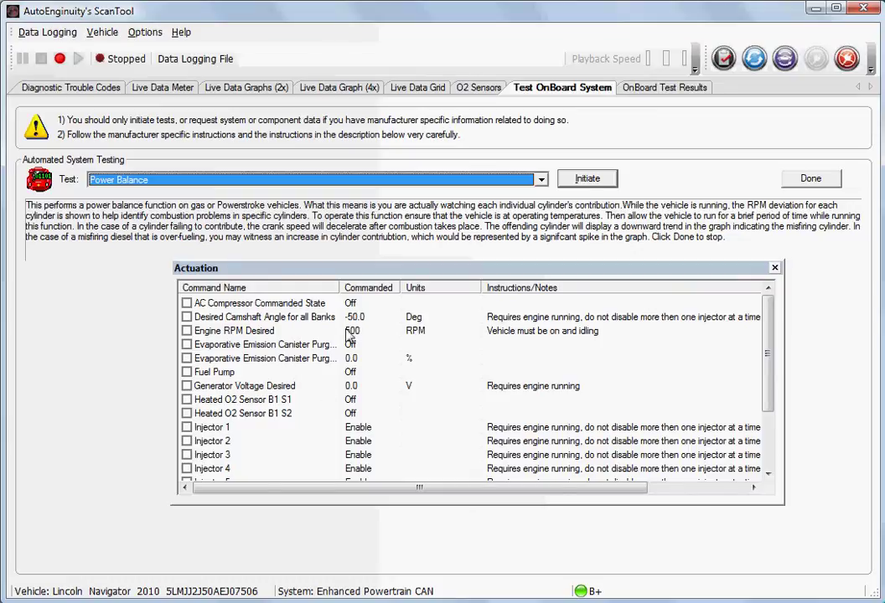
- Dock the floating actuation window back beneath the Power Balance graph and set it to auto-hide
left_click_drag(299, 268, 238, 315)
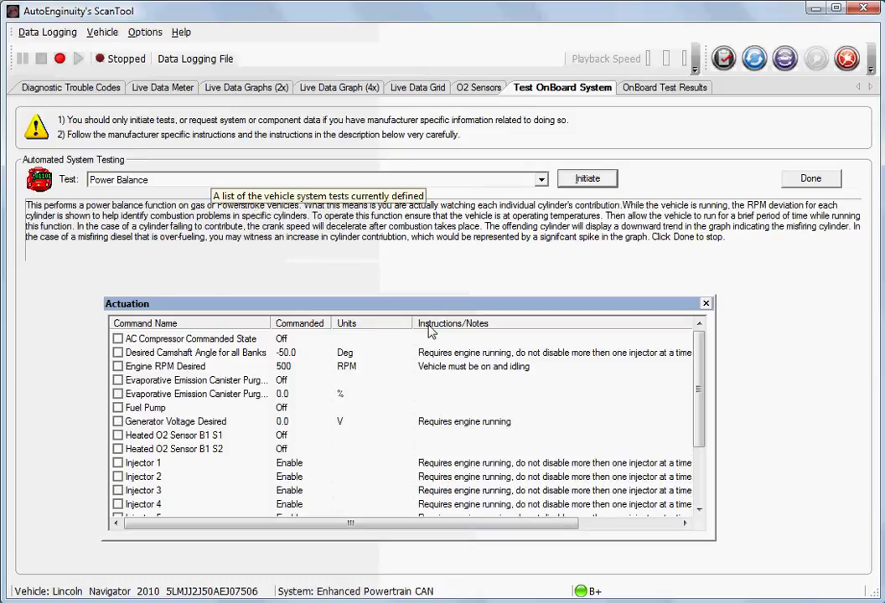
left_click_drag(420, 305, 442, 568)
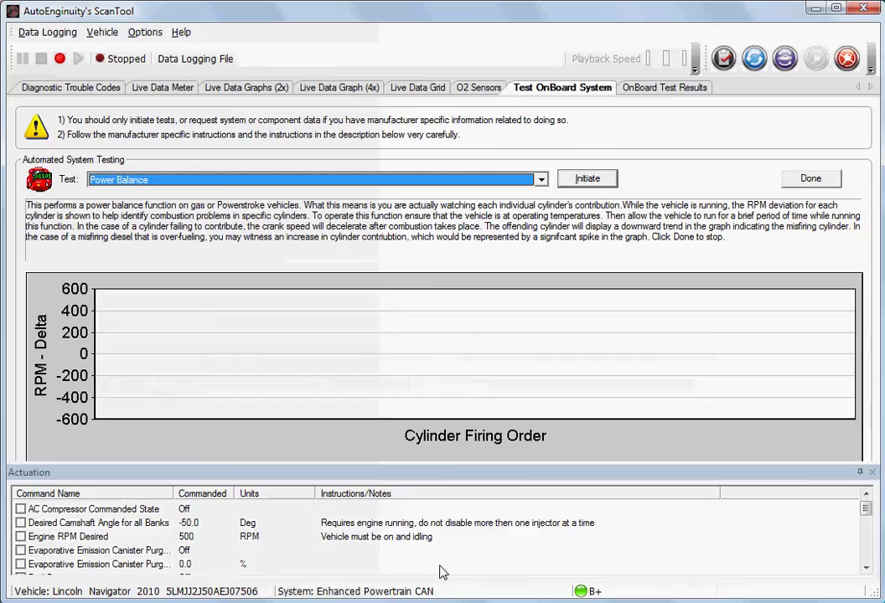
left_click(859, 475)
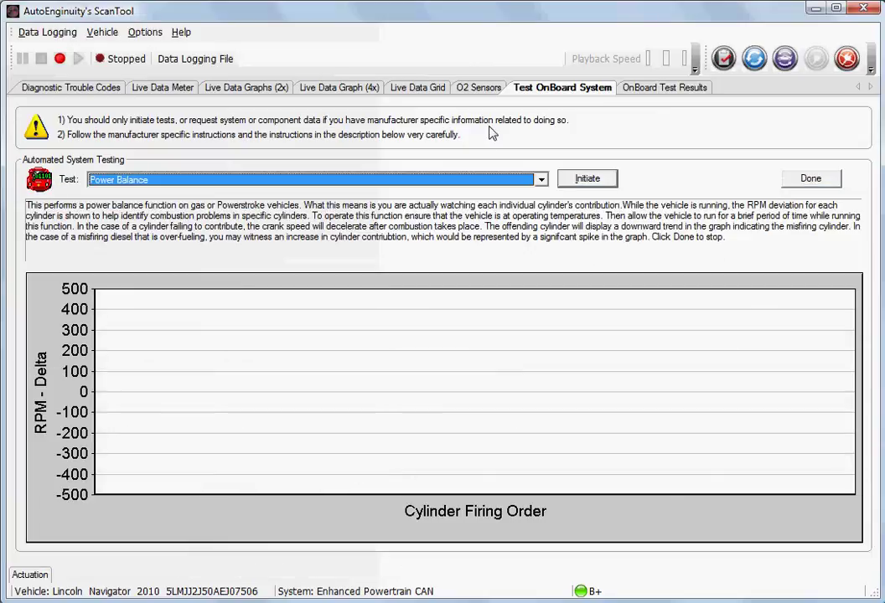
left_click(32, 575)
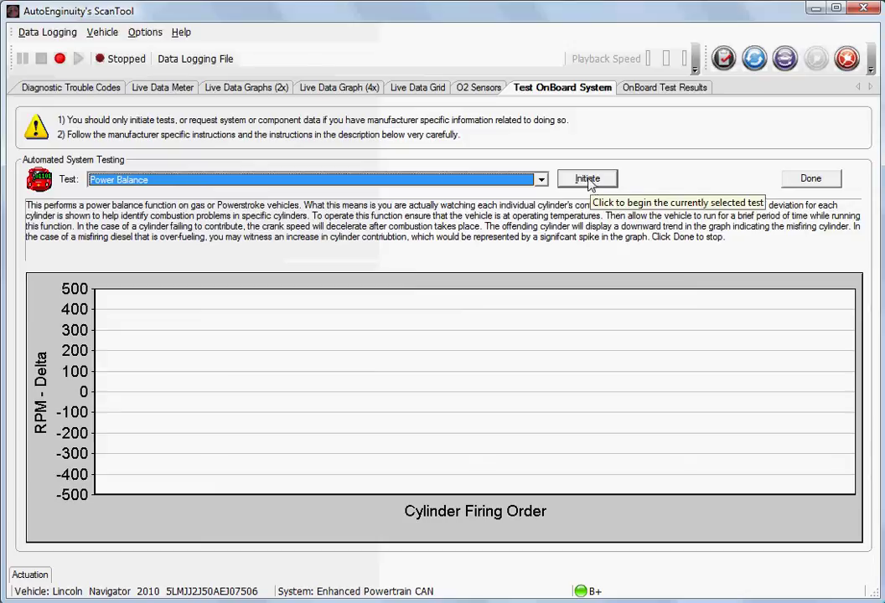
- Run the Power Balance test for a V8 engine, watch the cylinder graph, and stop the test
left_click(484, 180)
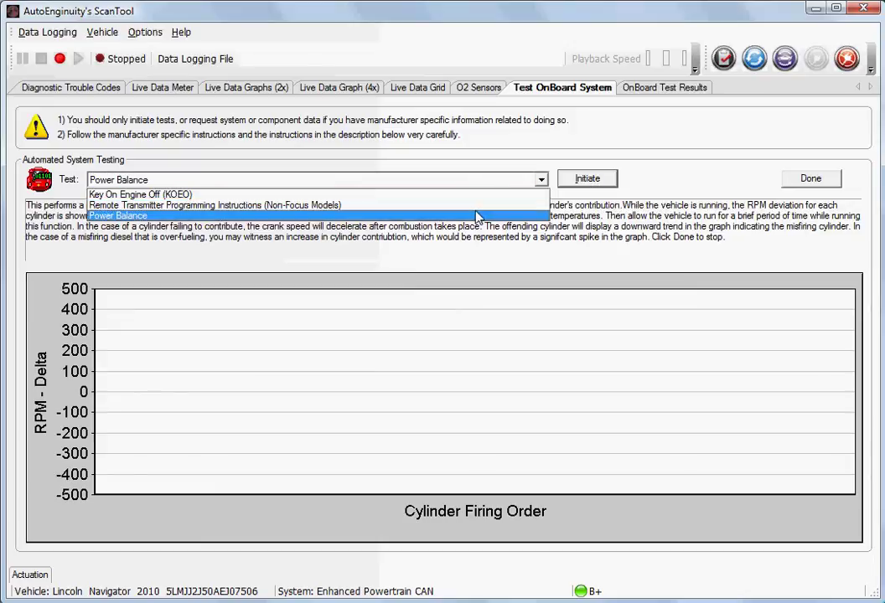
left_click(476, 216)
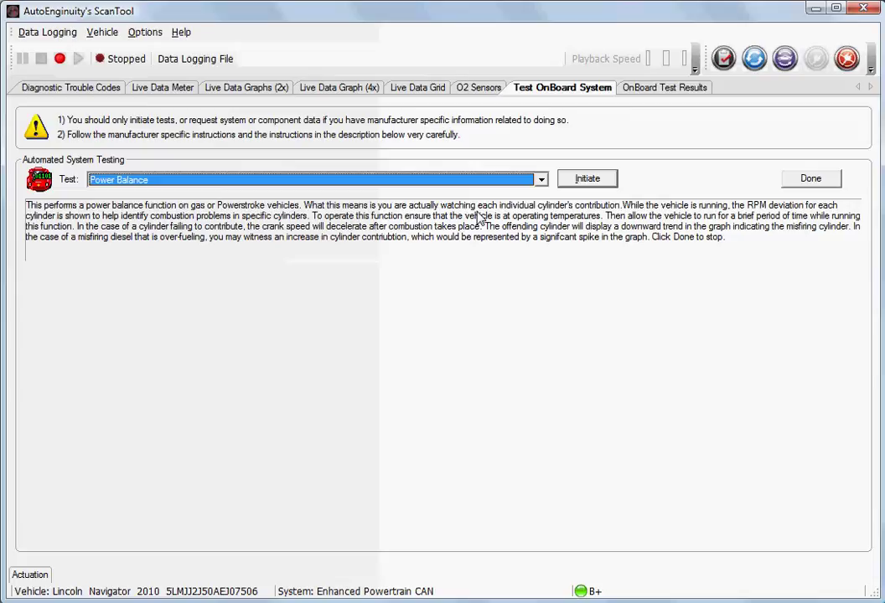
left_click(585, 179)
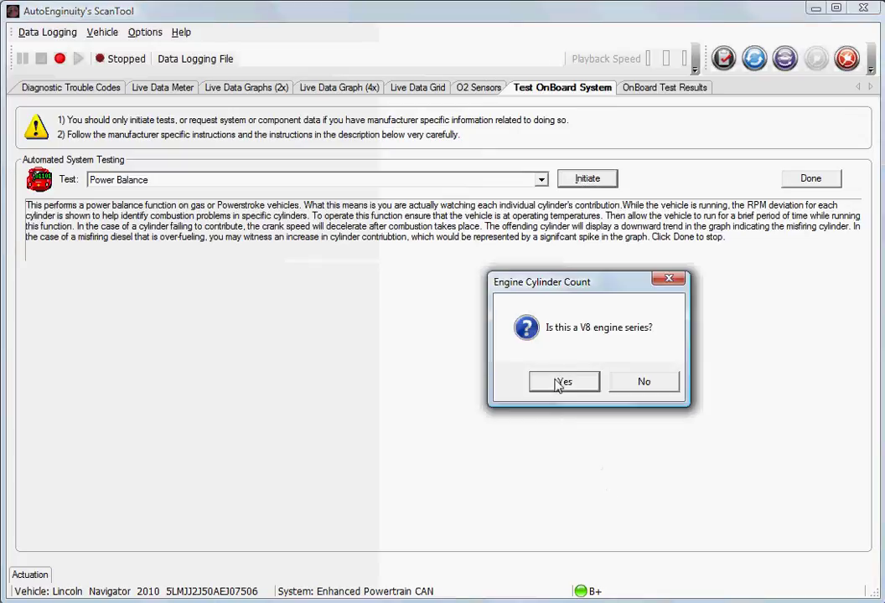
left_click(556, 386)
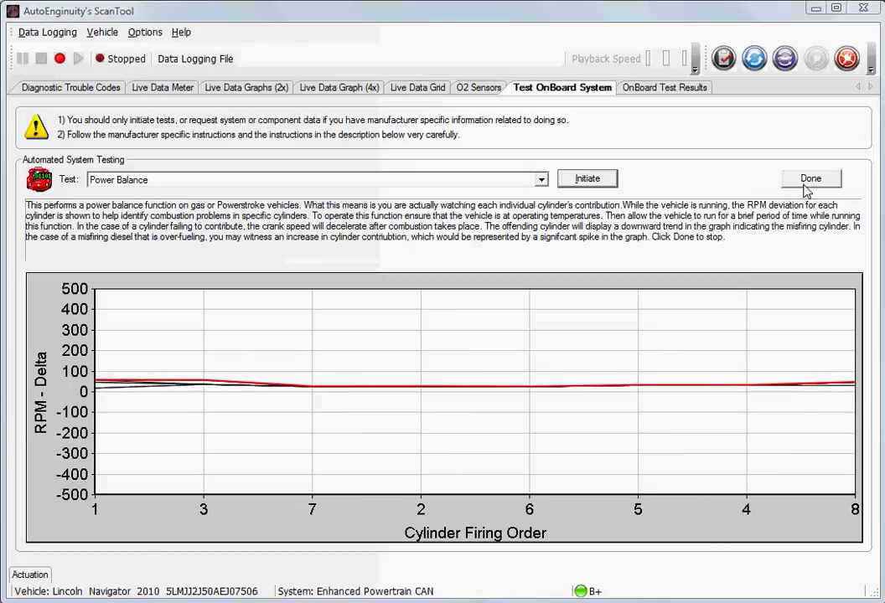
left_click(807, 181)
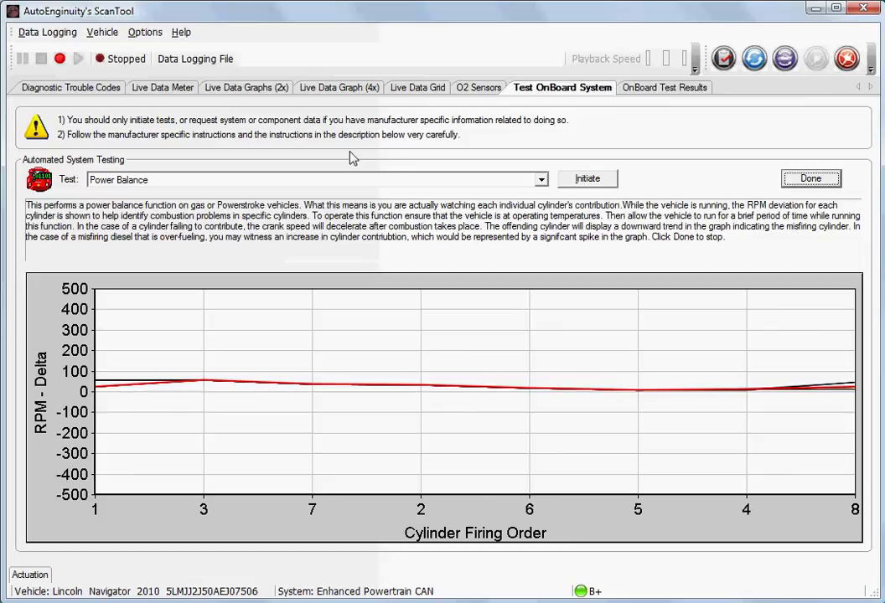
- Switch the vehicle system to Anti-Lock Brake/Traction Control CAN and retrieve trouble codes for the current system only
left_click(77, 87)
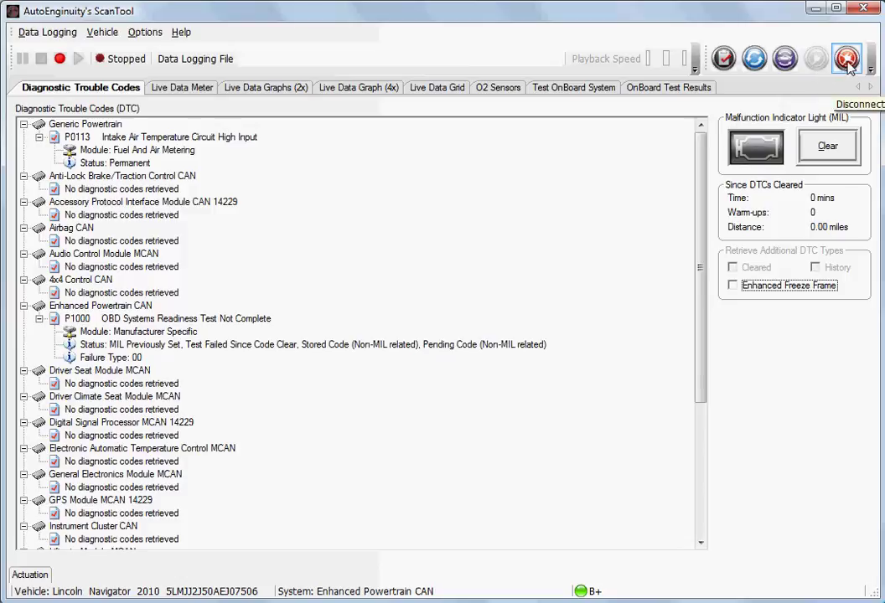
left_click(785, 60)
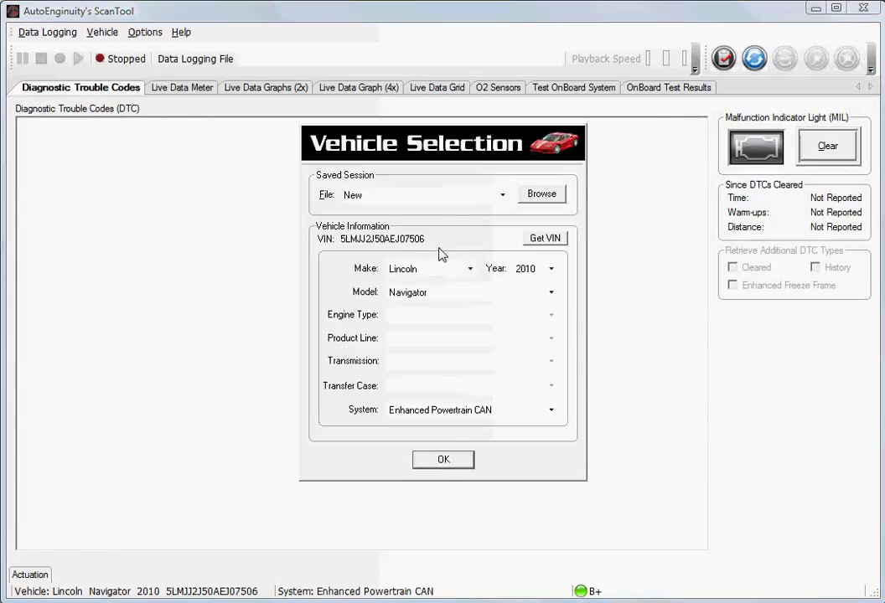
left_click(440, 410)
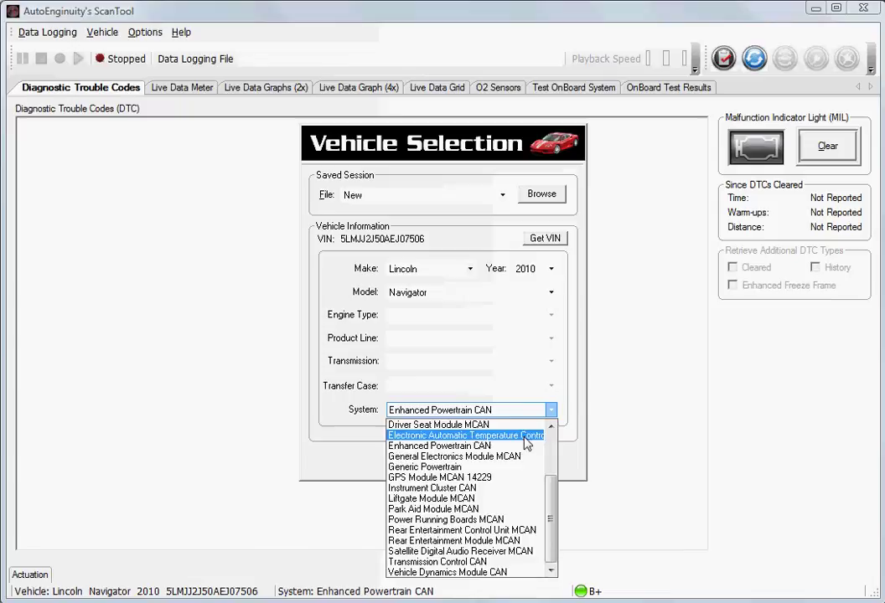
left_click_drag(548, 495, 553, 452)
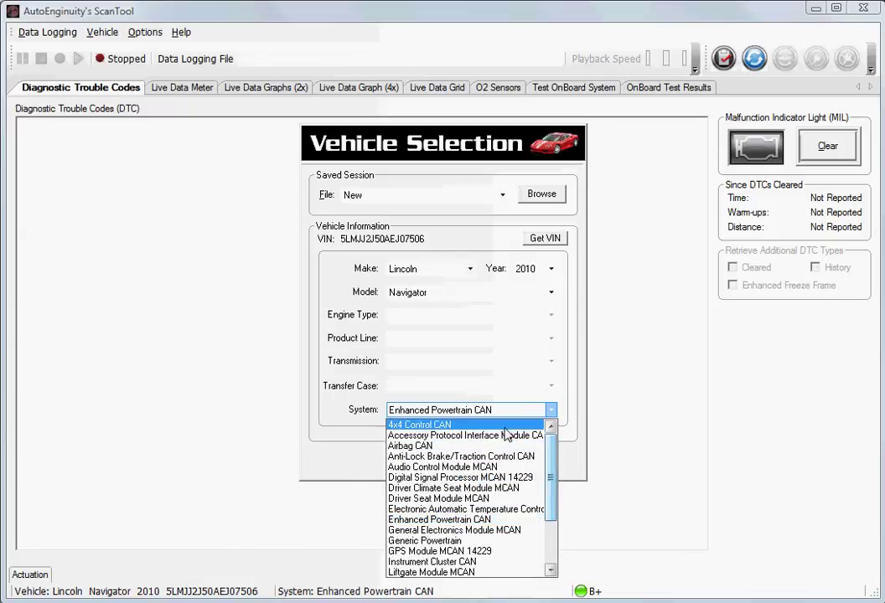
left_click(505, 457)
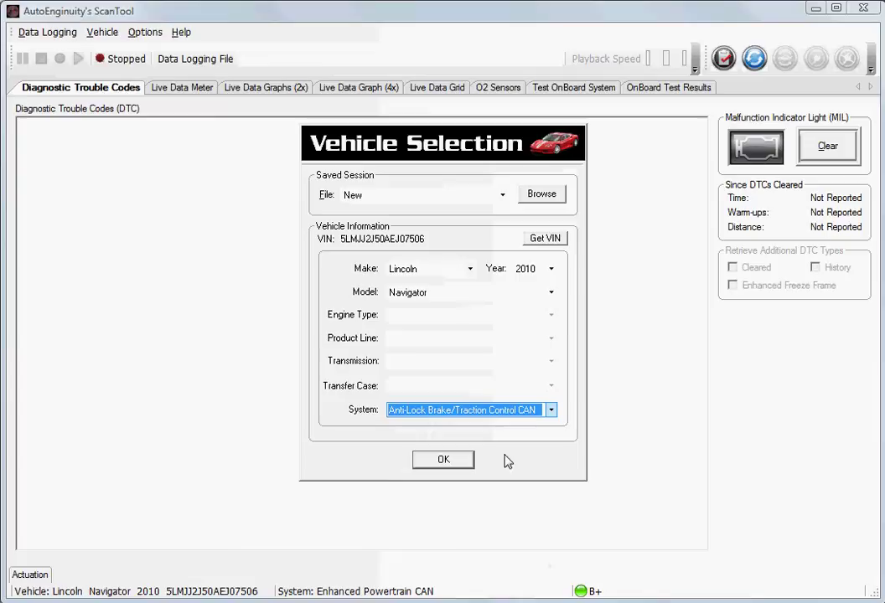
left_click(442, 461)
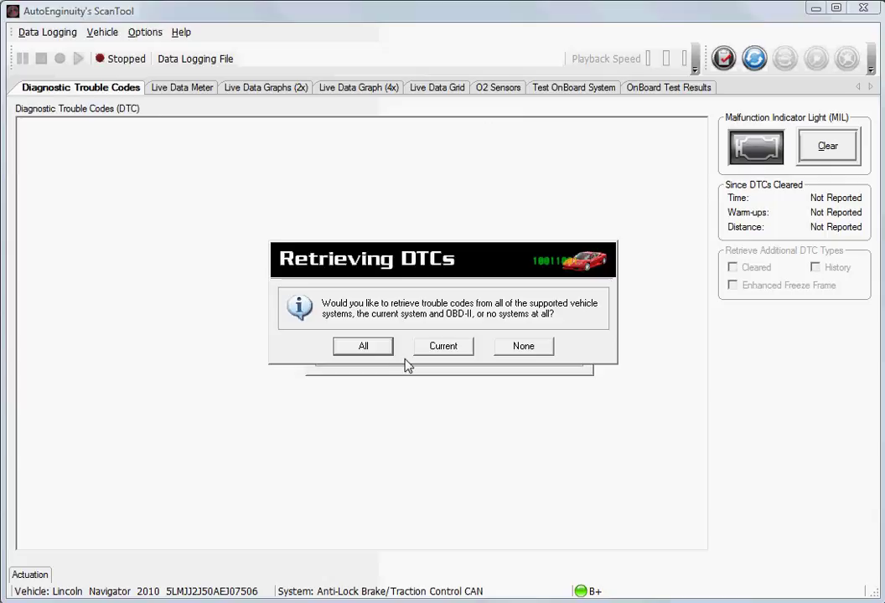
left_click(447, 347)
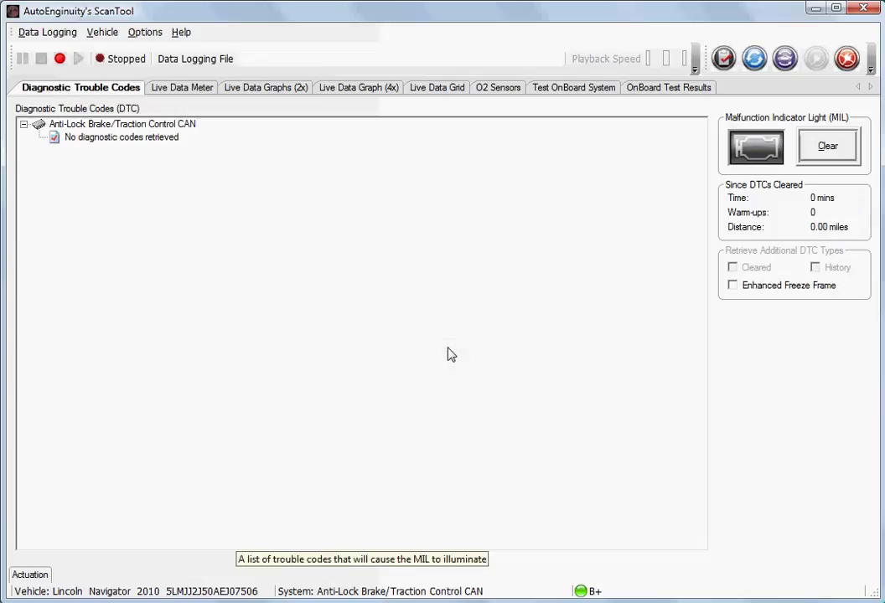
- Add all anti-lock brake and traction control sensors to the live data grid and enlarge the grid over the sensor list
left_click(438, 89)
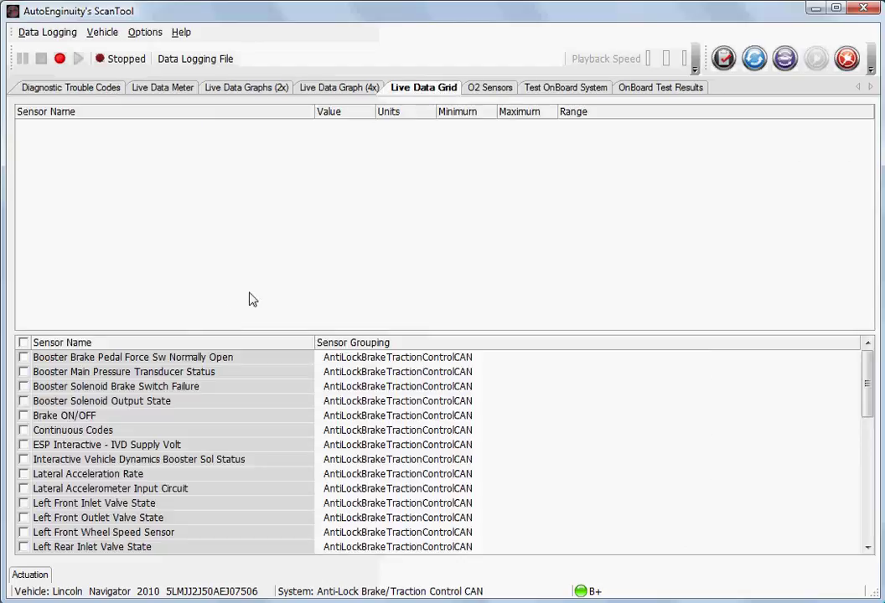
left_click(24, 342)
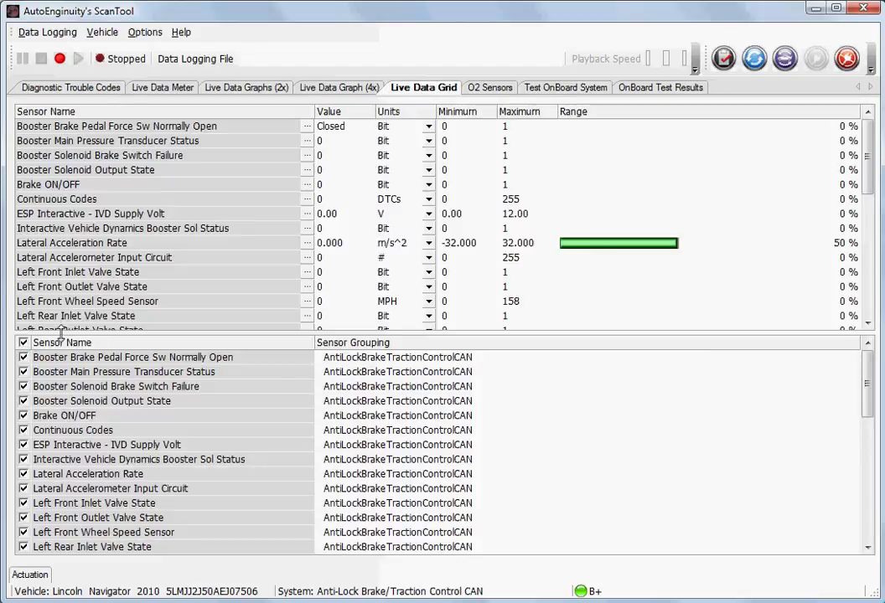
left_click_drag(63, 333, 192, 559)
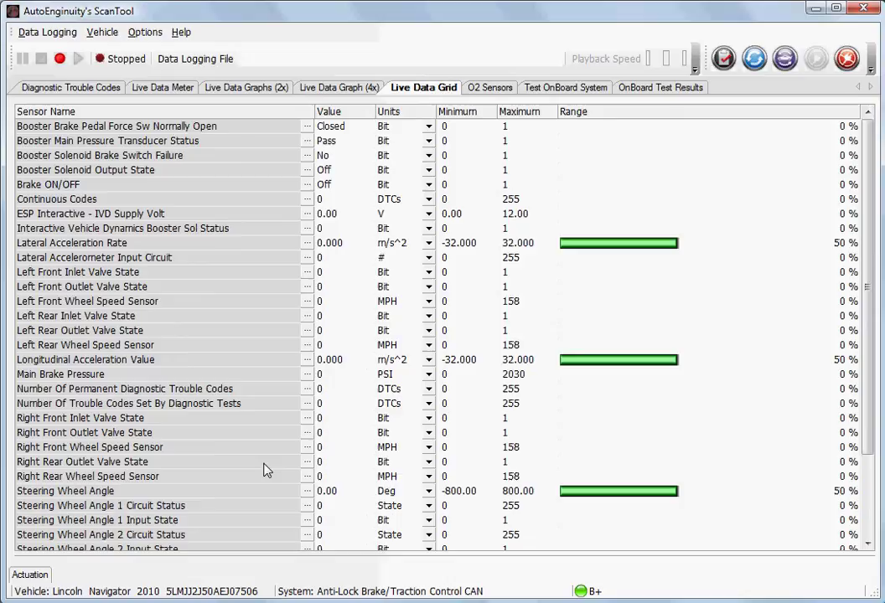
- Review the actuation commands and the onboard tests available for the anti-lock brake and traction control system
left_click(42, 576)
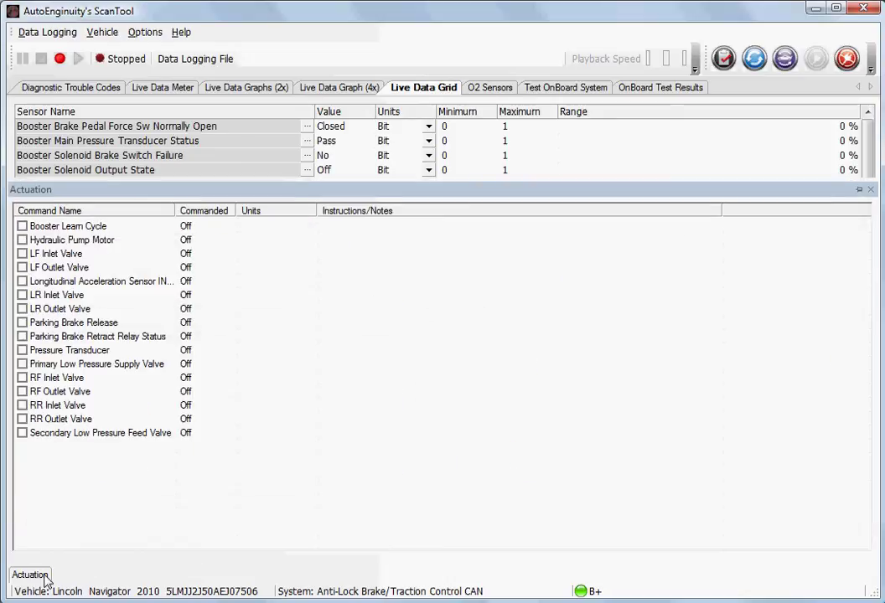
left_click(567, 87)
left_click(365, 181)
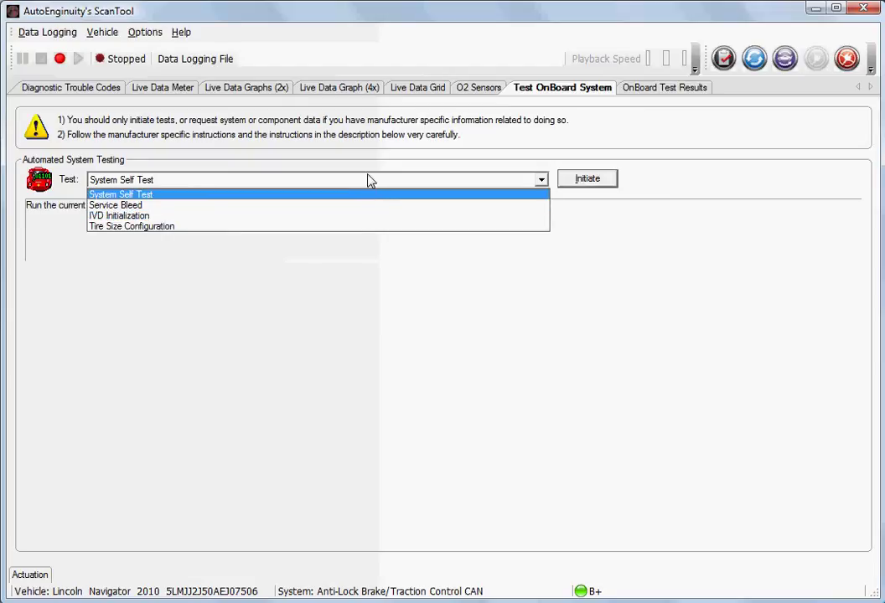
left_click(369, 180)
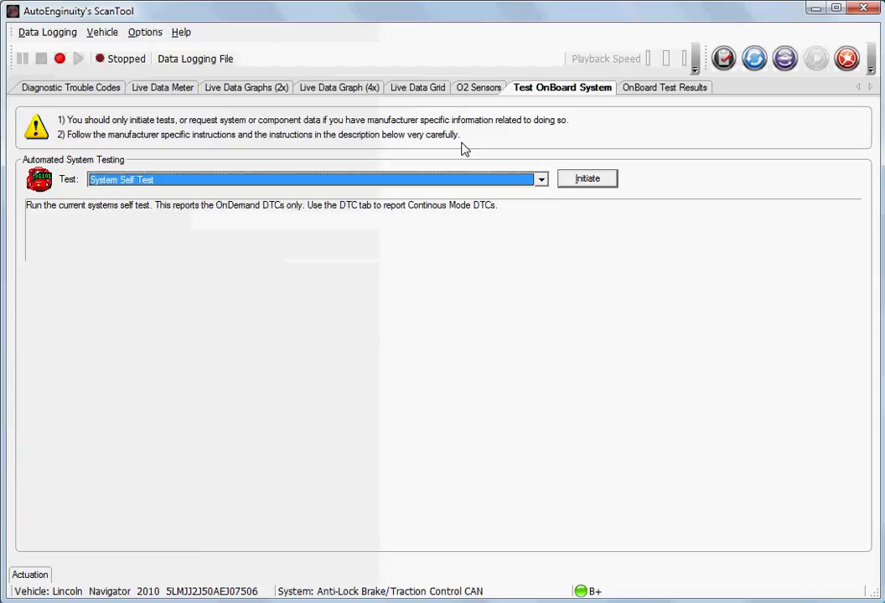
- Switch the vehicle system to Transmission Control CAN and connect without retrieving trouble codes from any system
left_click(786, 60)
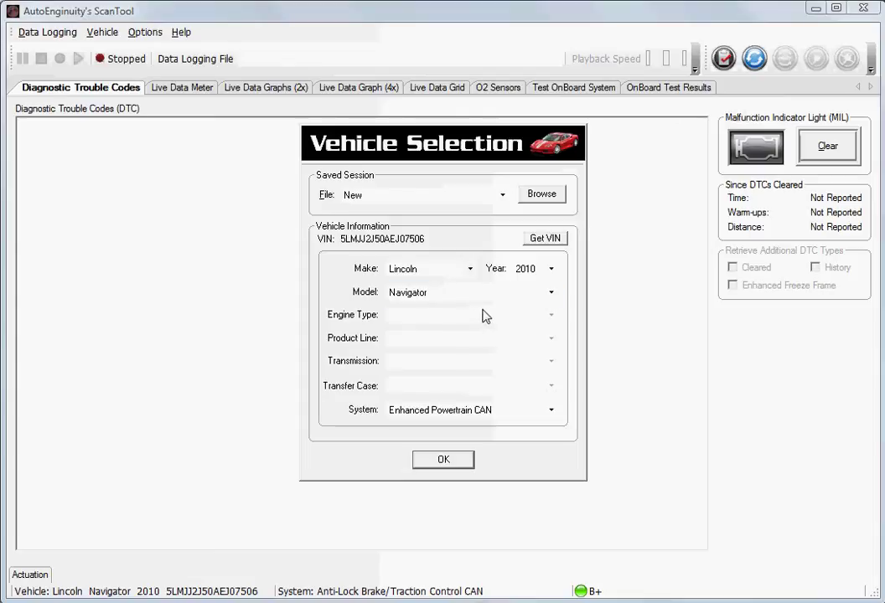
left_click(457, 410)
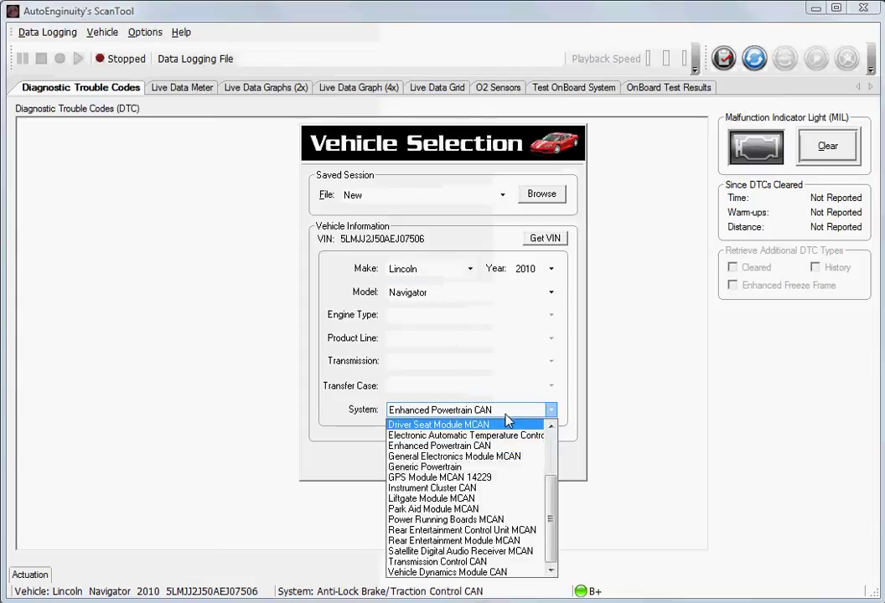
left_click_drag(549, 509, 555, 543)
left_click(494, 562)
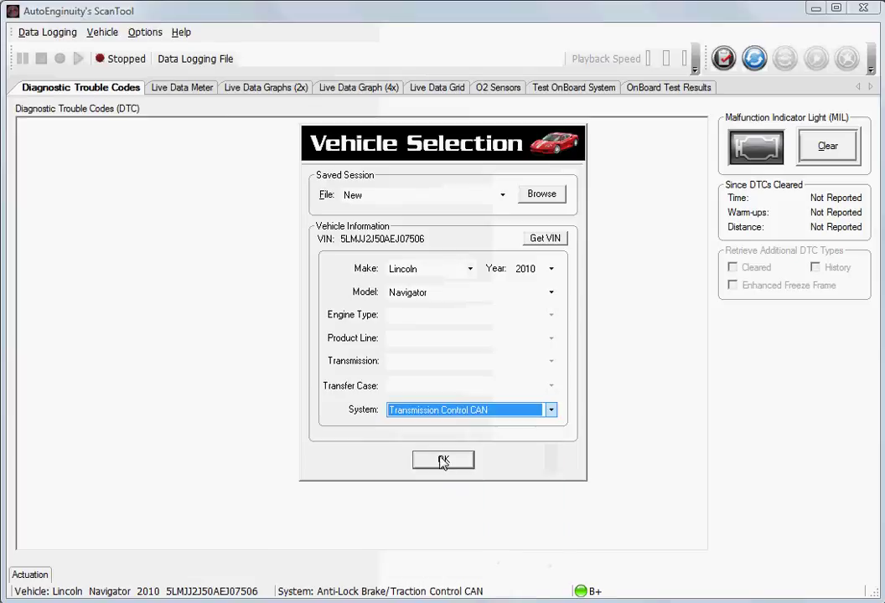
left_click(443, 463)
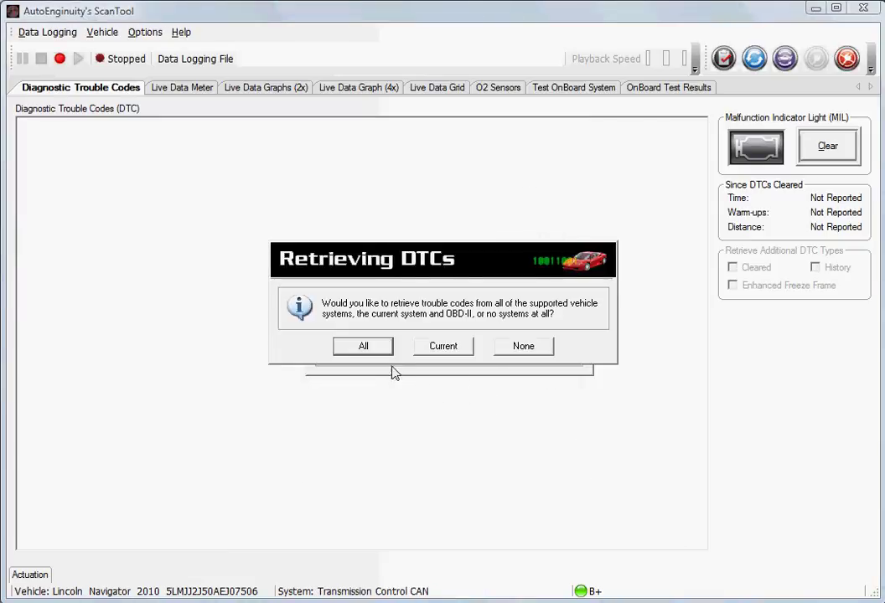
left_click(515, 348)
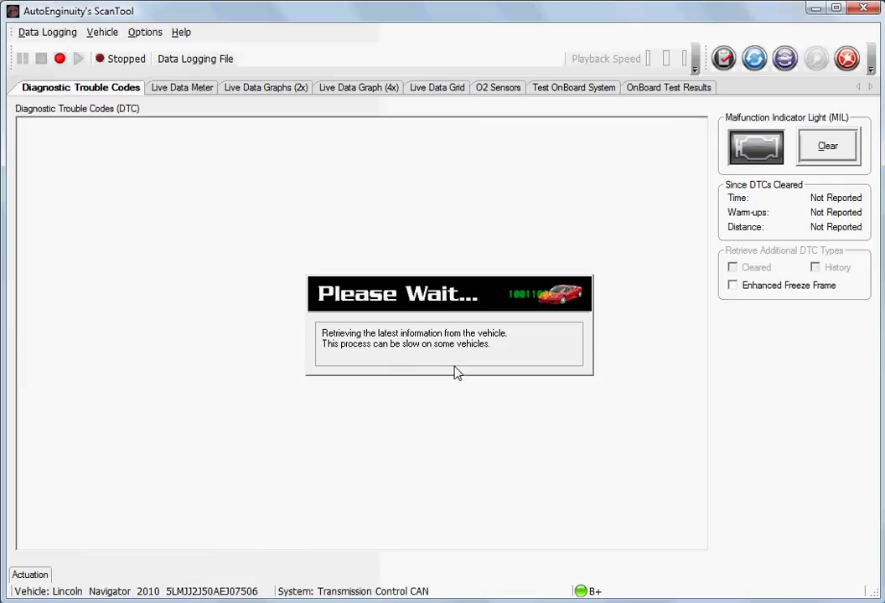
- Review the actuation commands and the onboard tests available for the transmission control system
left_click(40, 577)
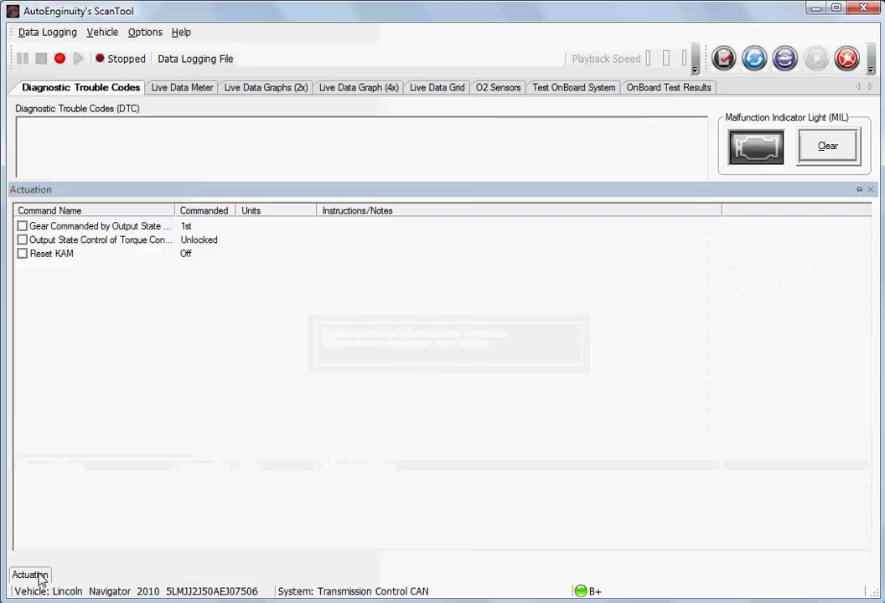
left_click(550, 89)
left_click(453, 185)
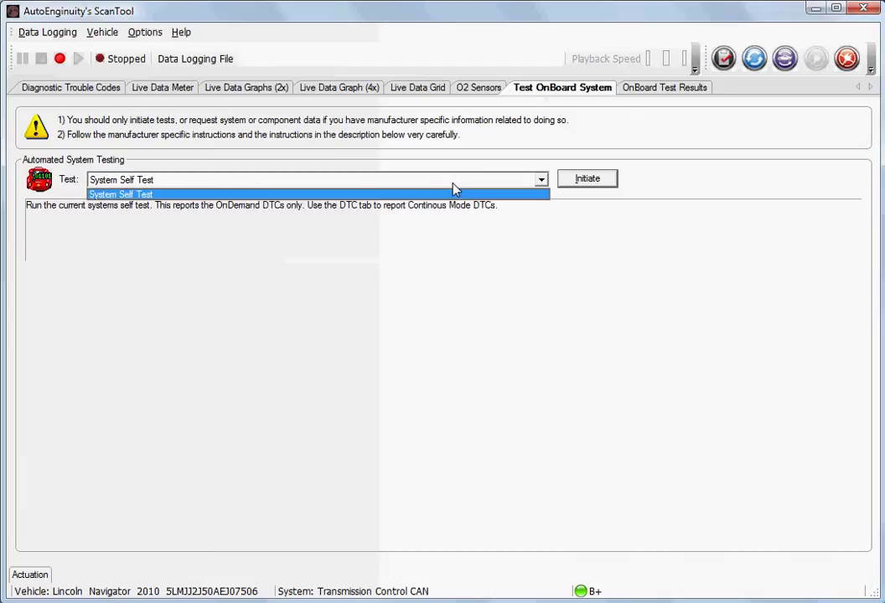
left_click(410, 90)
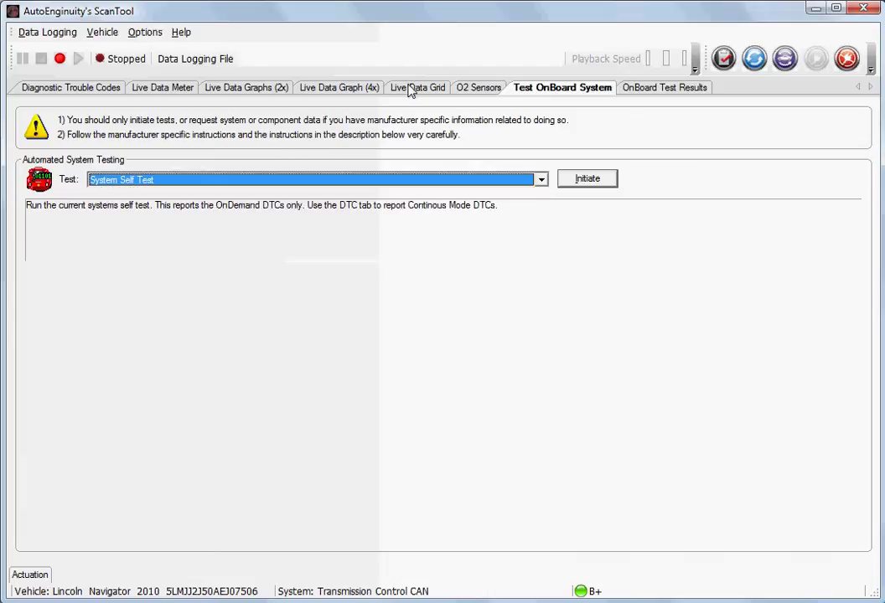
- Add all transmission control sensors to the live data grid and disconnect from the vehicle
left_click(410, 89)
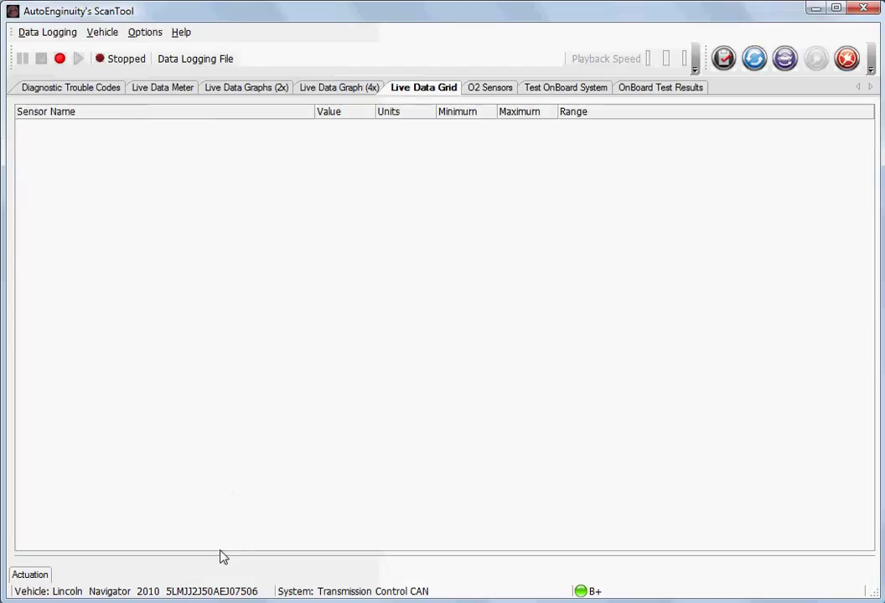
left_click_drag(220, 553, 220, 506)
left_click(23, 233)
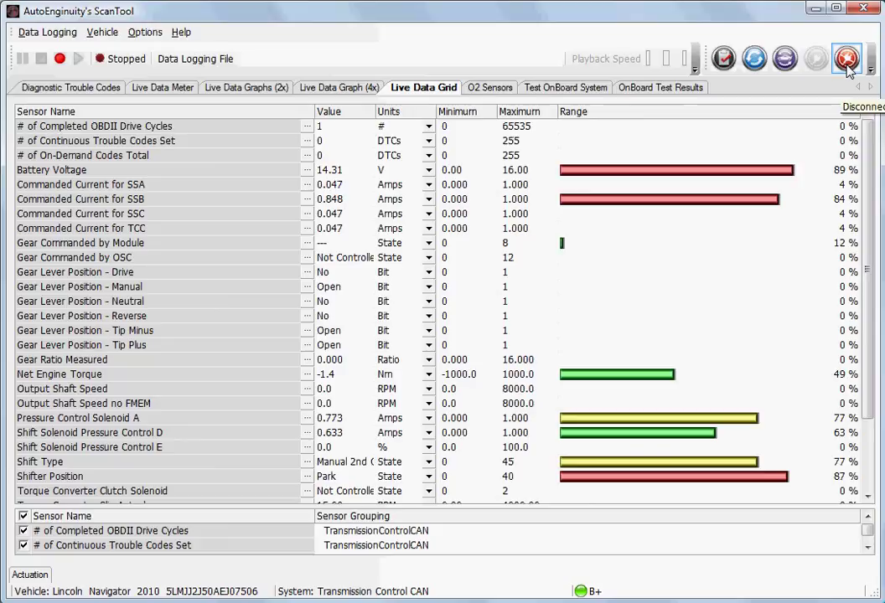
left_click(847, 59)
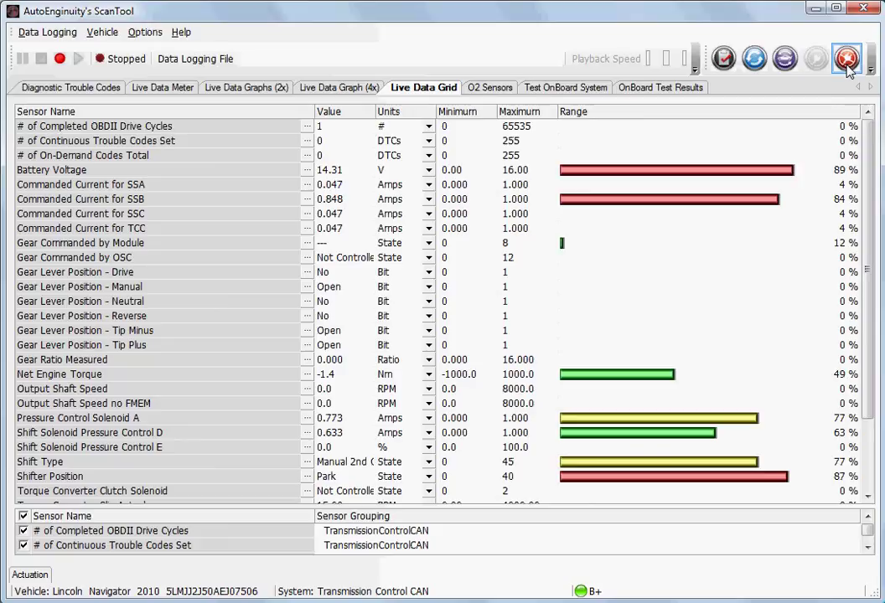